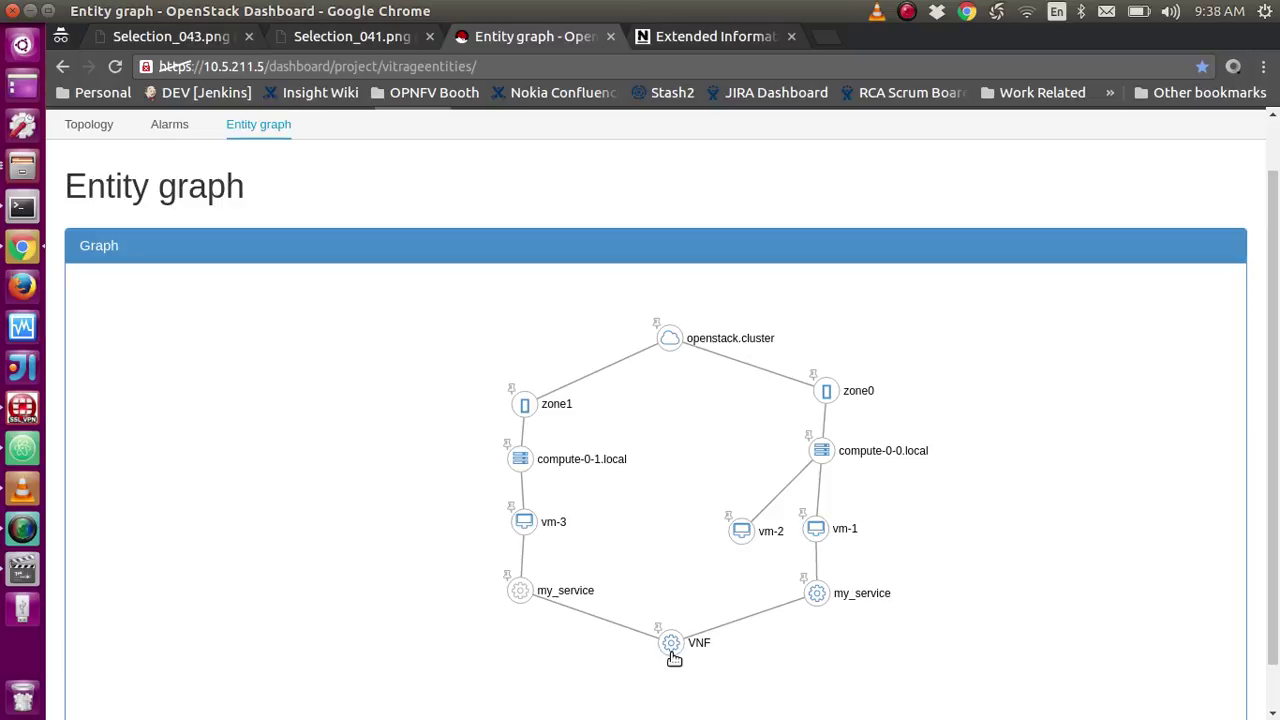
- Check the aggregated state of the two my_service nodes in the entity graph
left_click(824, 600)
double_click(194, 322)
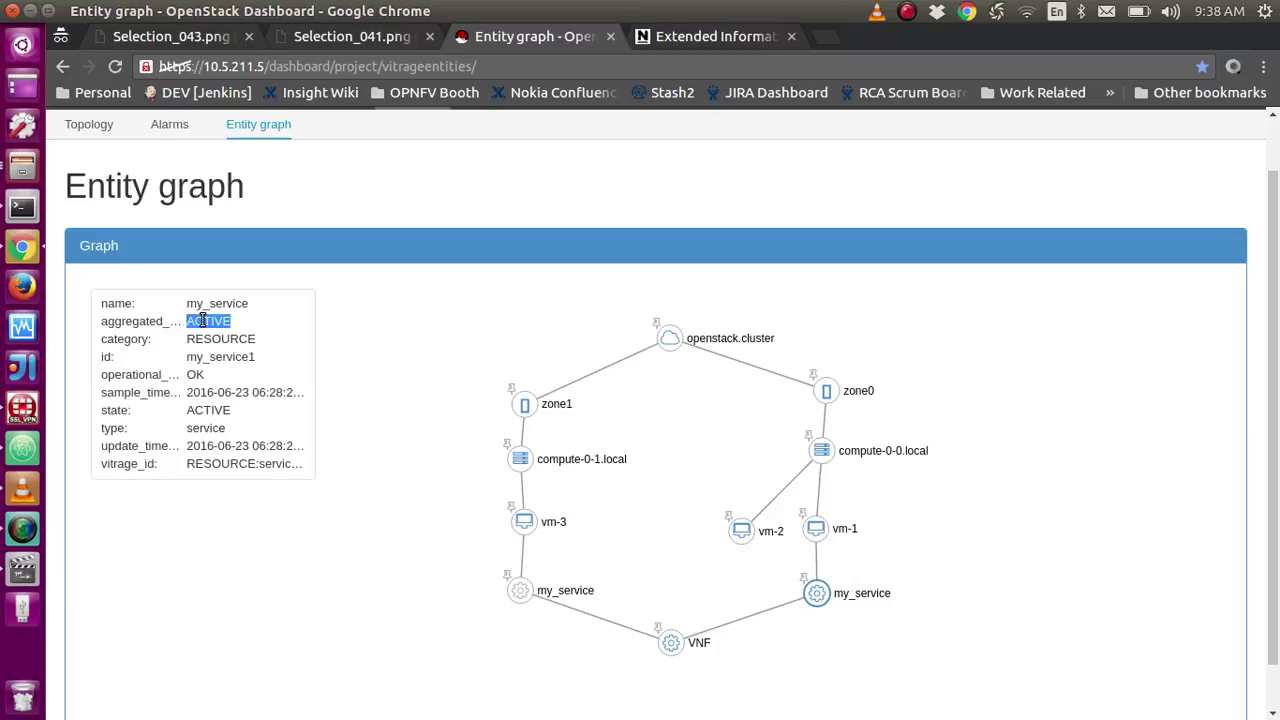
left_click(521, 596)
double_click(206, 321)
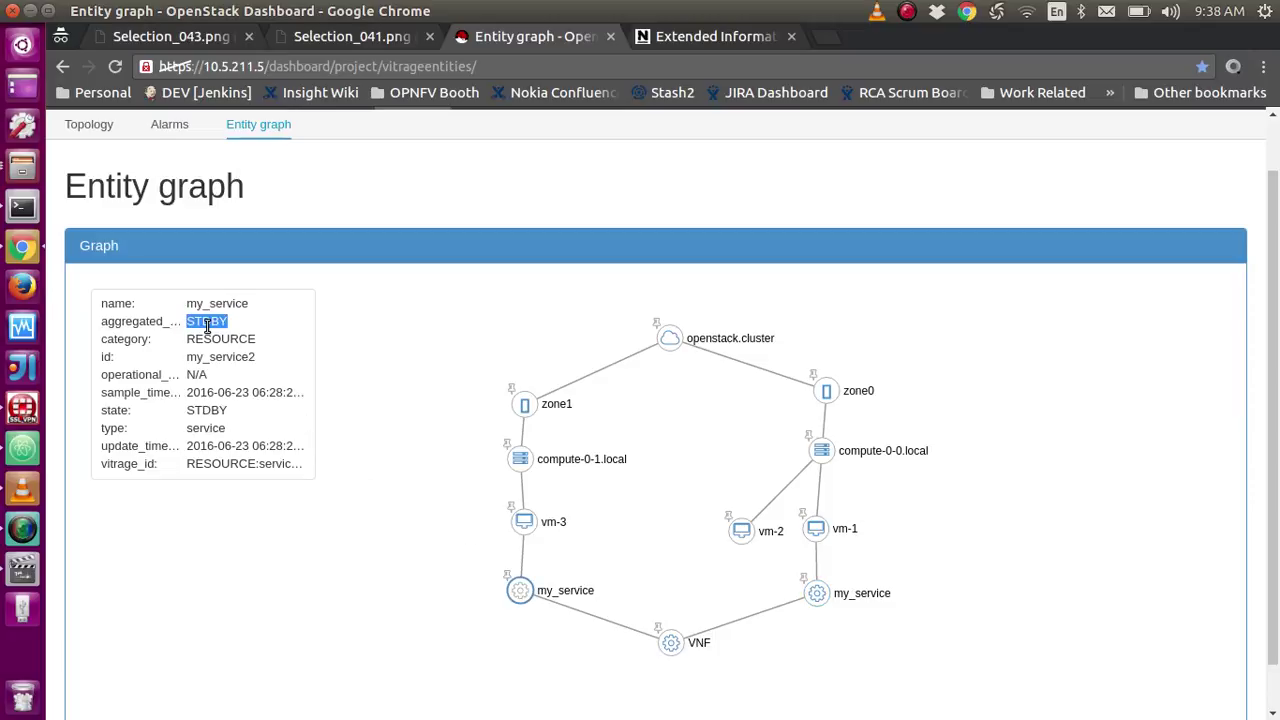
left_click(817, 597)
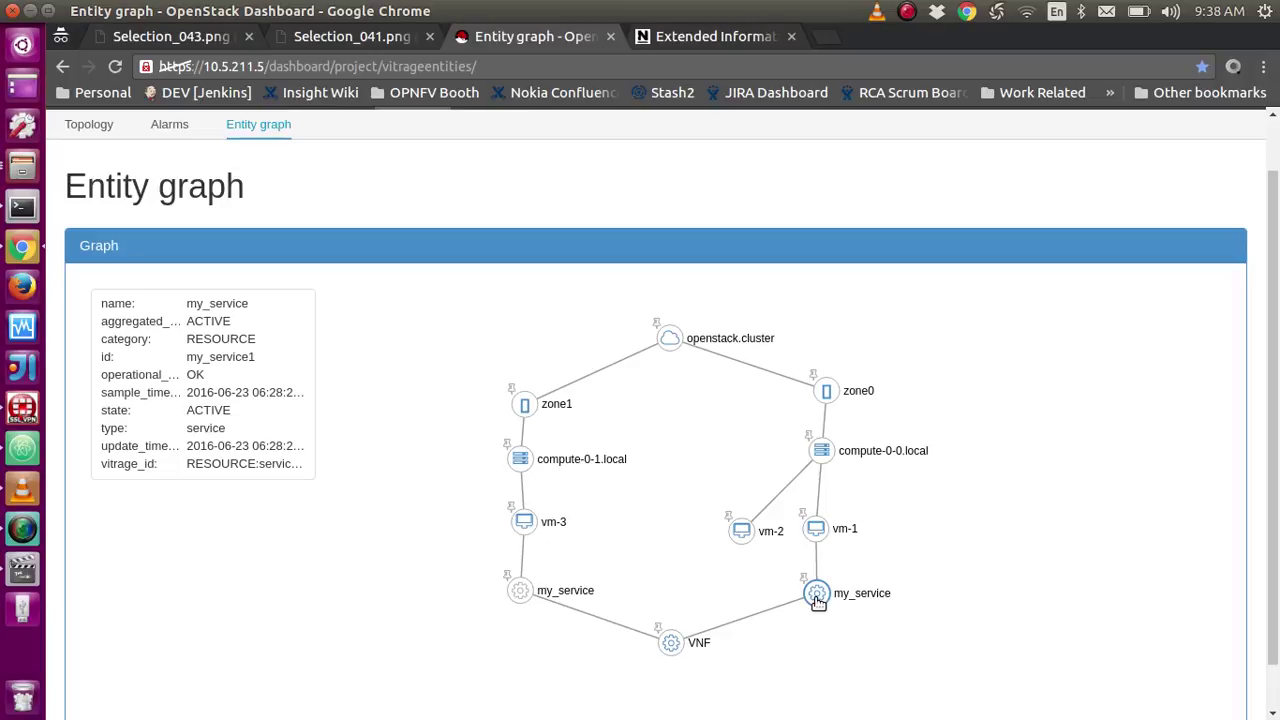
- Inspect host compute-0-0.local in the topology view and go back out through zone0 to the whole cluster
left_click(98, 131)
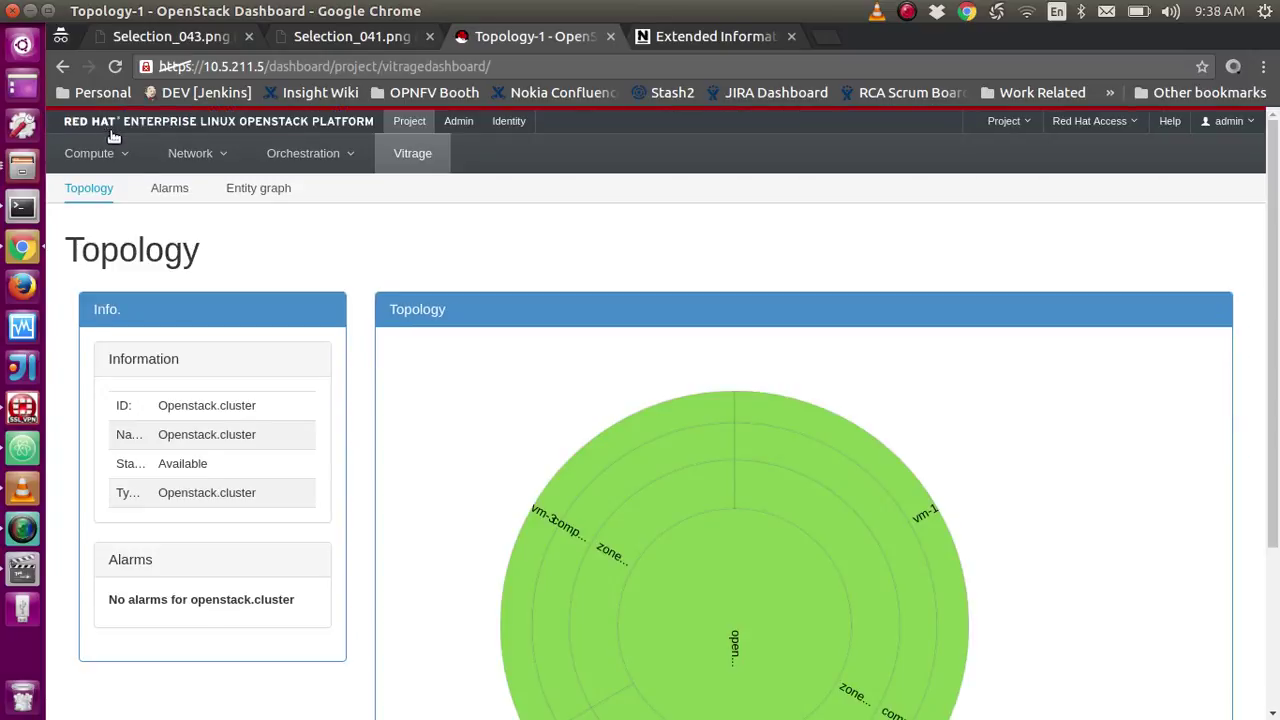
left_click_drag(1272, 234, 1274, 349)
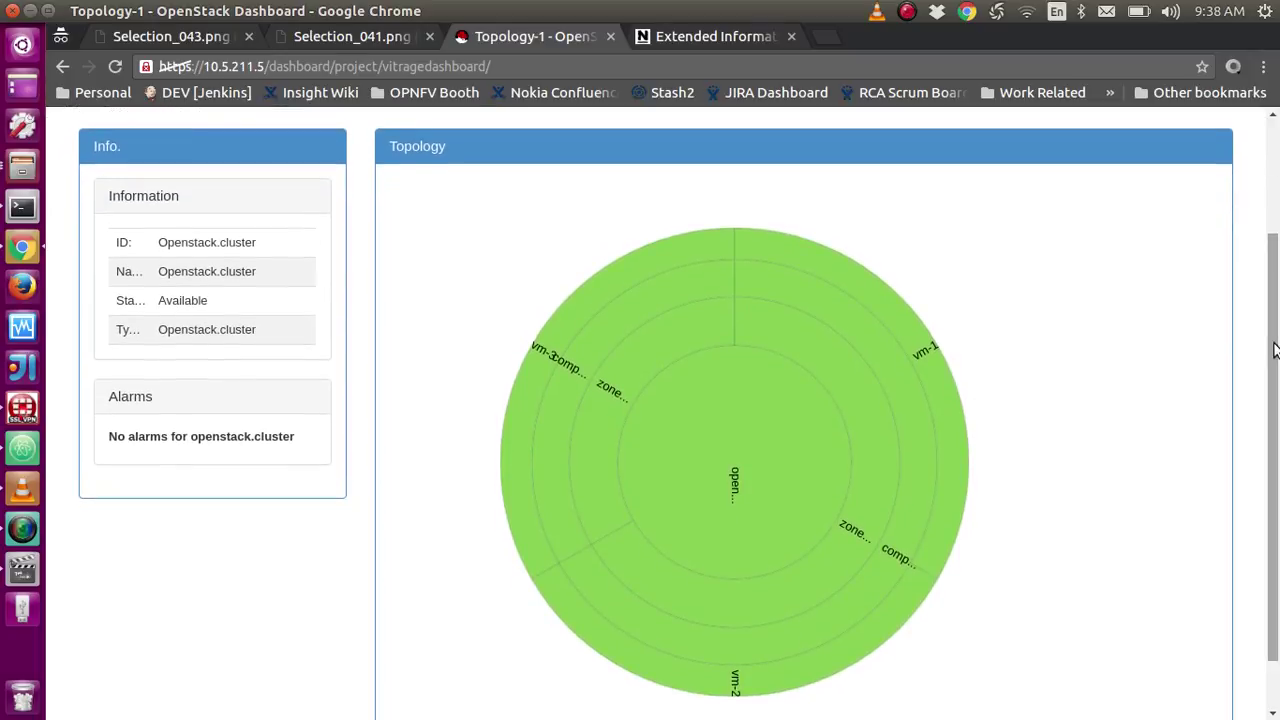
left_click(919, 483)
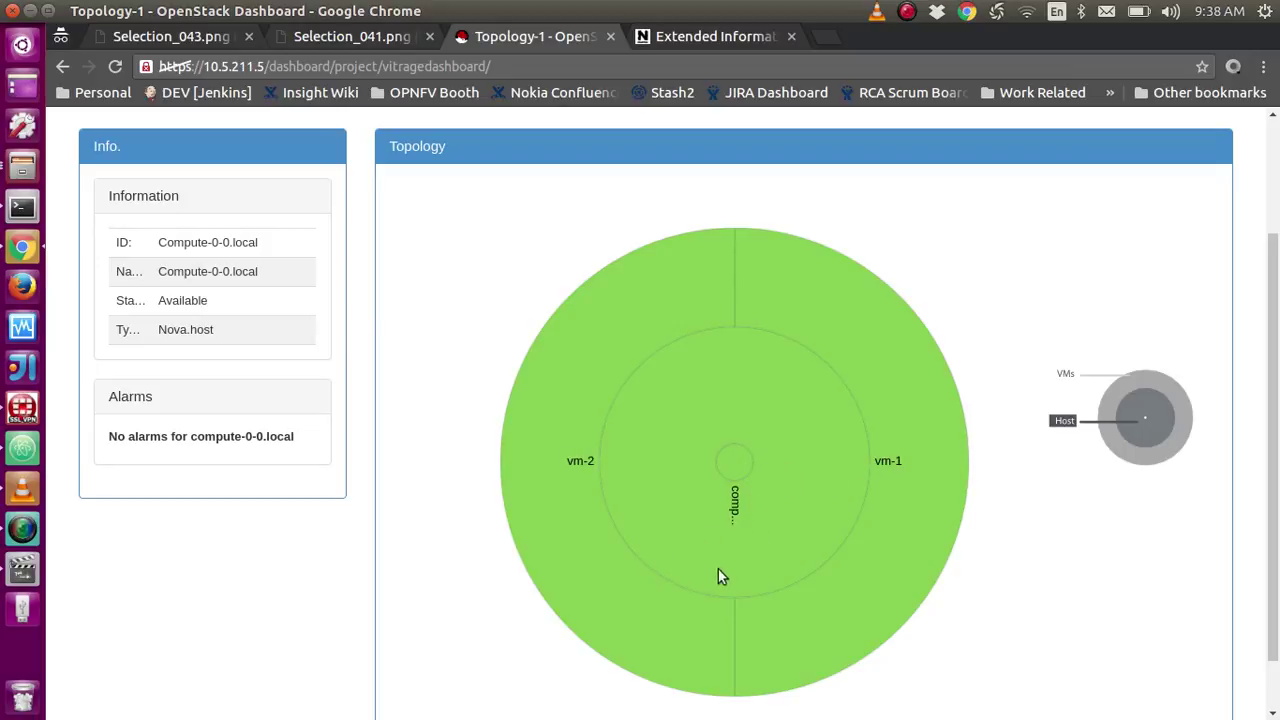
left_click(732, 471)
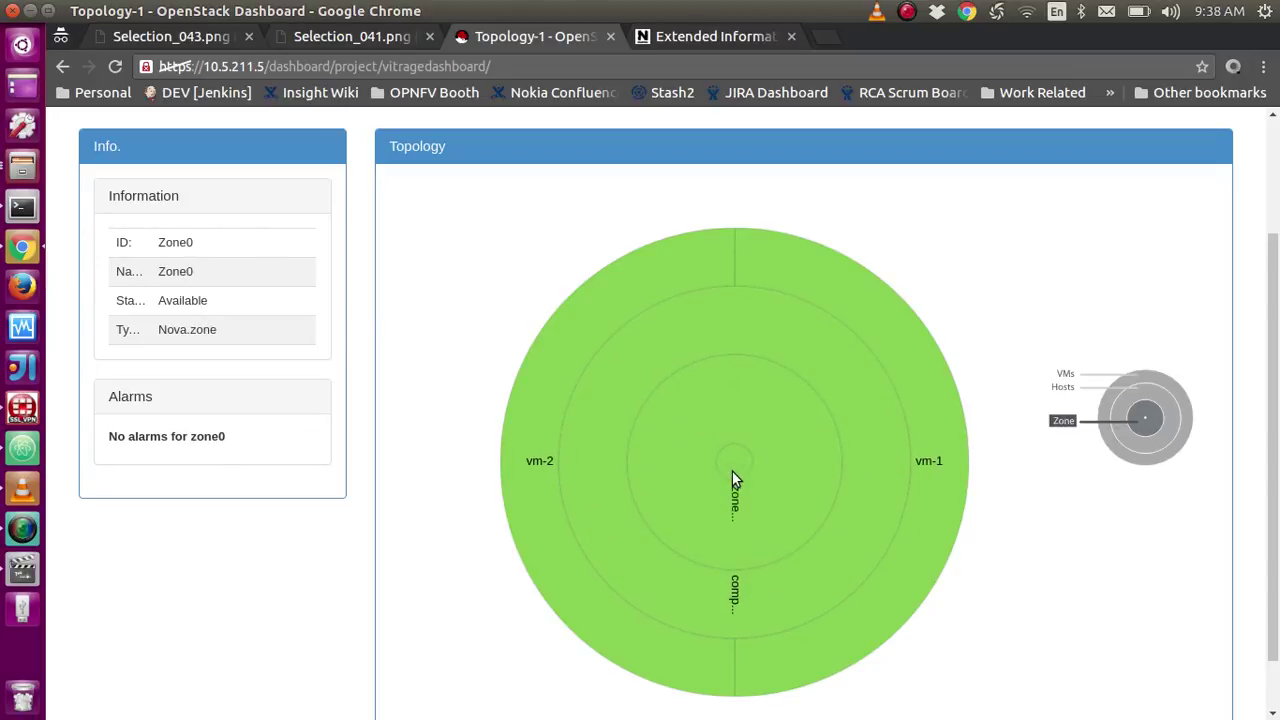
left_click(732, 477)
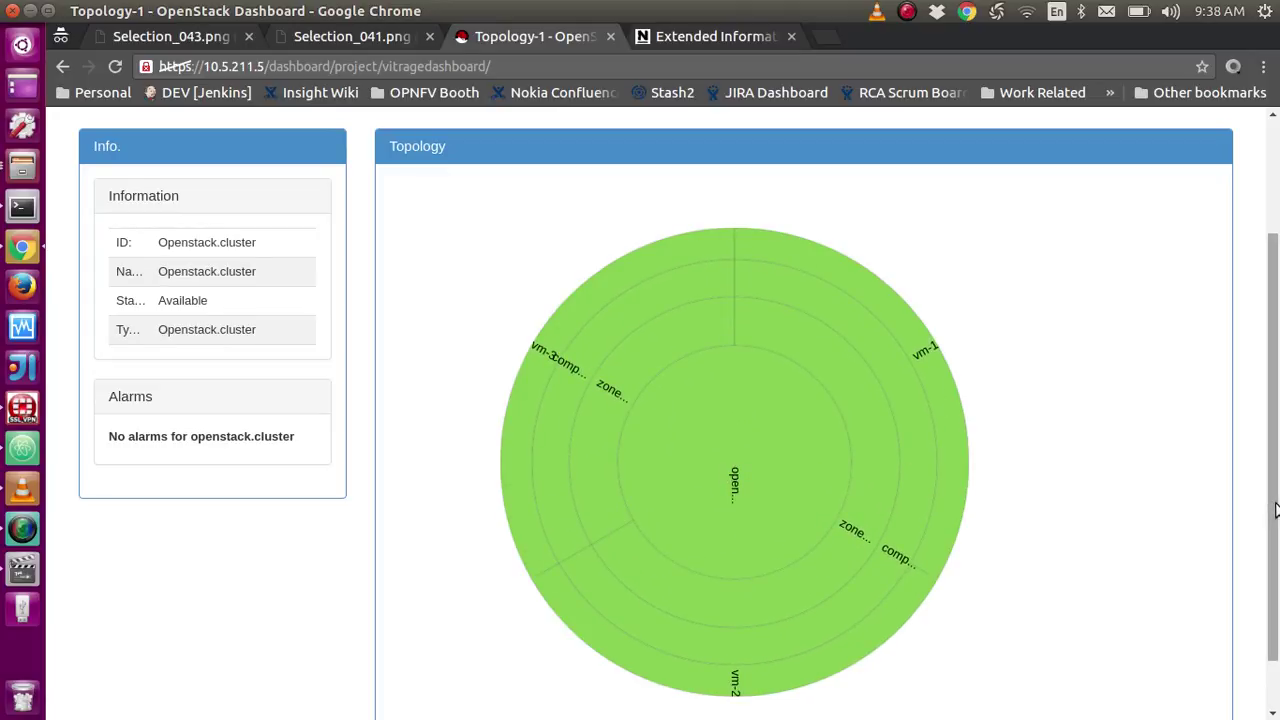
- Examine the Vitrage alarms list and the Nagios service page for check_interface_public1 on compute-0-0.local
left_click_drag(1276, 485, 1277, 373)
left_click(175, 197)
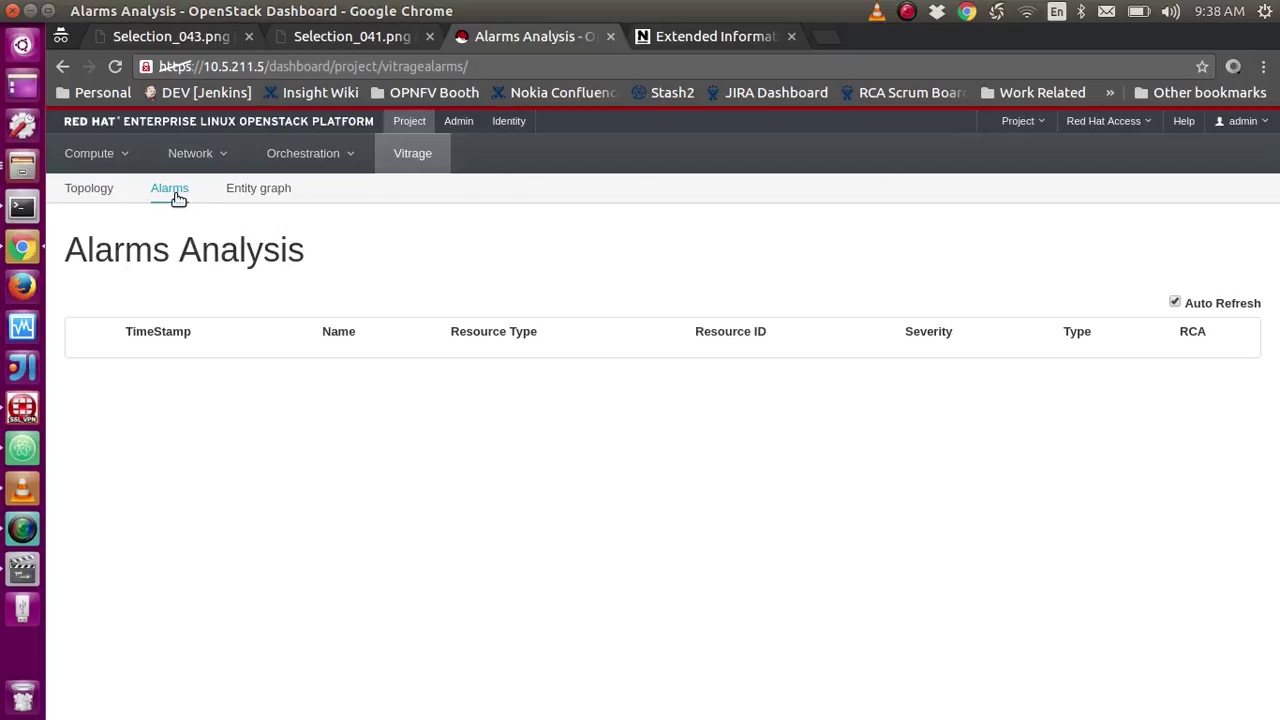
left_click(642, 42)
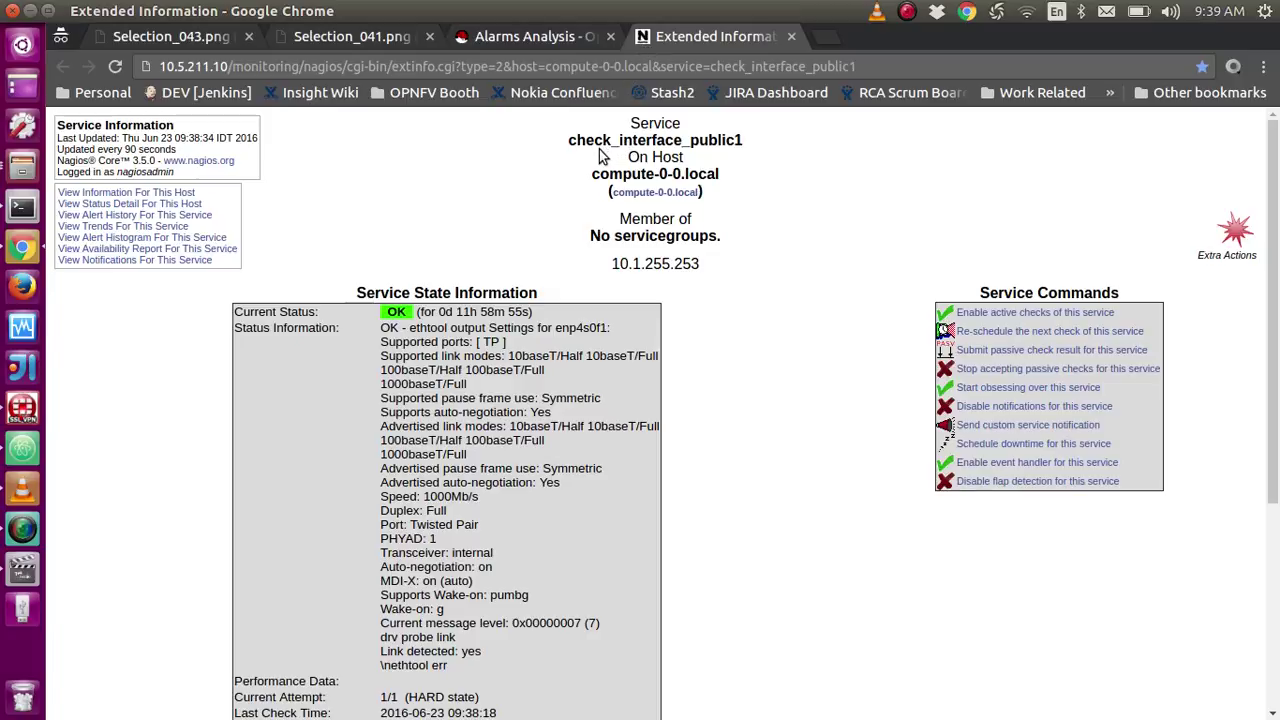
left_click_drag(570, 141, 745, 143)
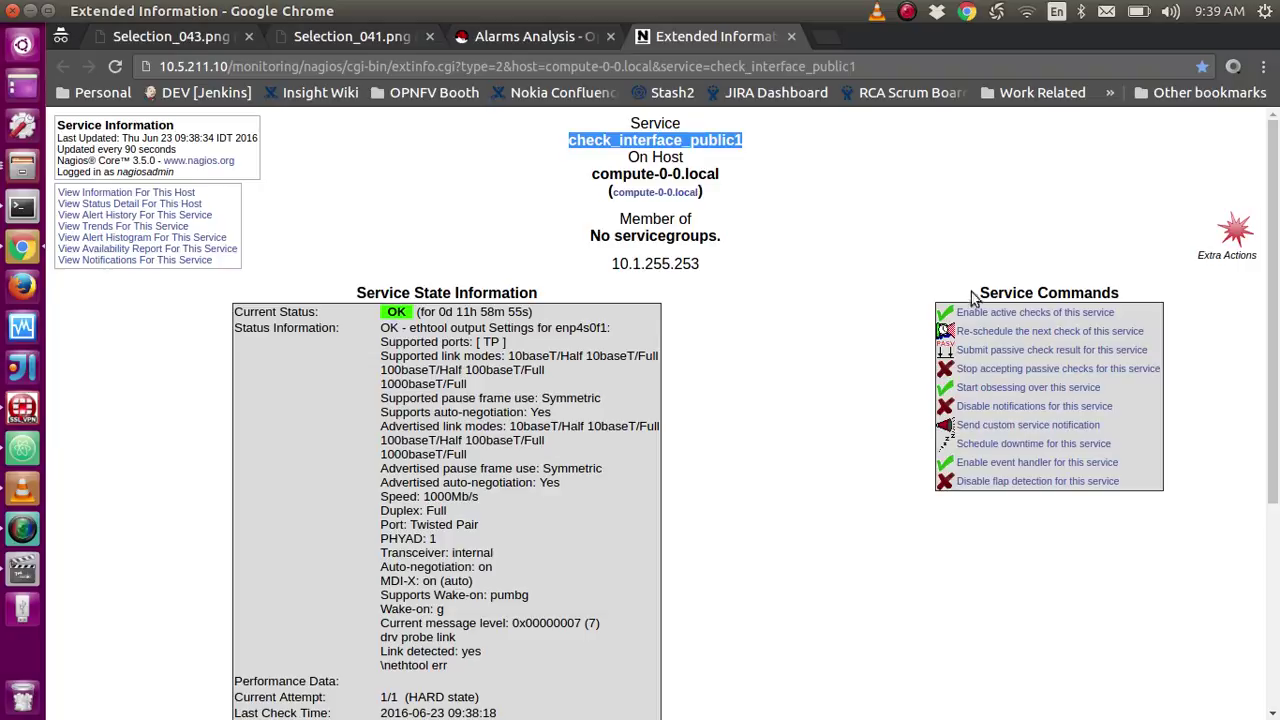
- Submit a passive check result for check_interface_public1 with result CRITICAL and output "error on nic"
left_click(980, 350)
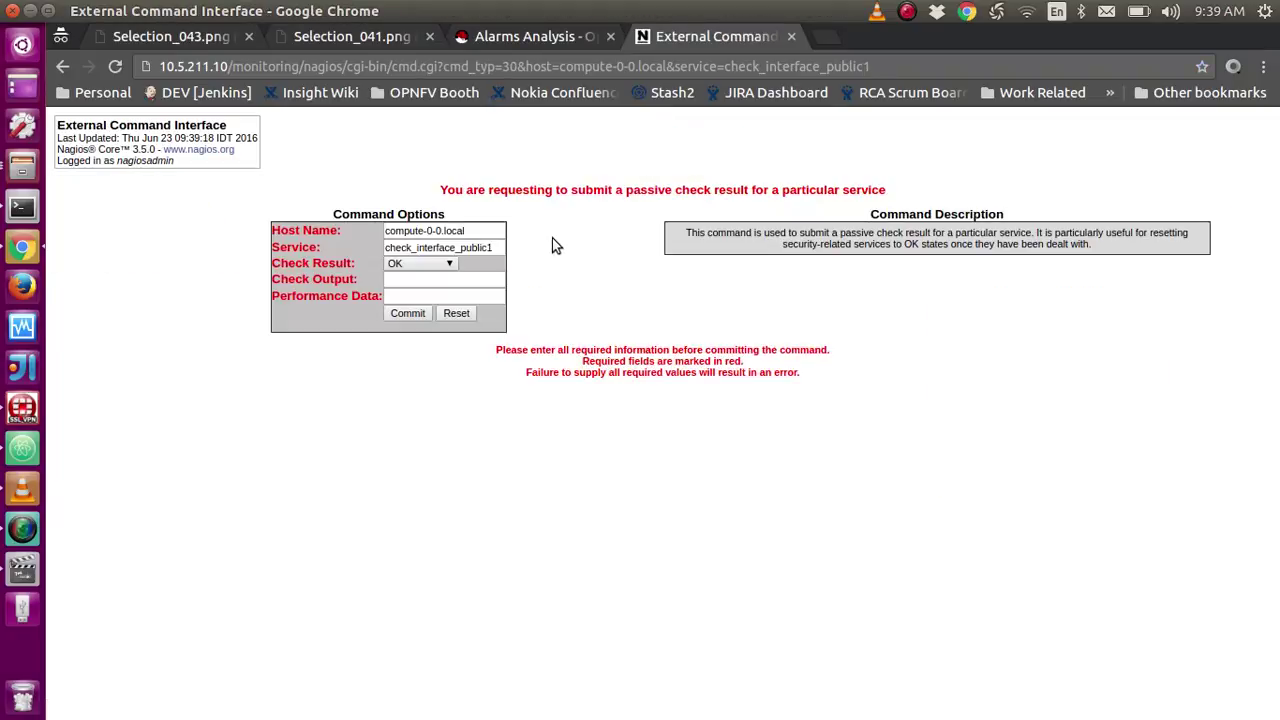
left_click(437, 264)
left_click(419, 316)
left_click(427, 283)
type("error on nack")
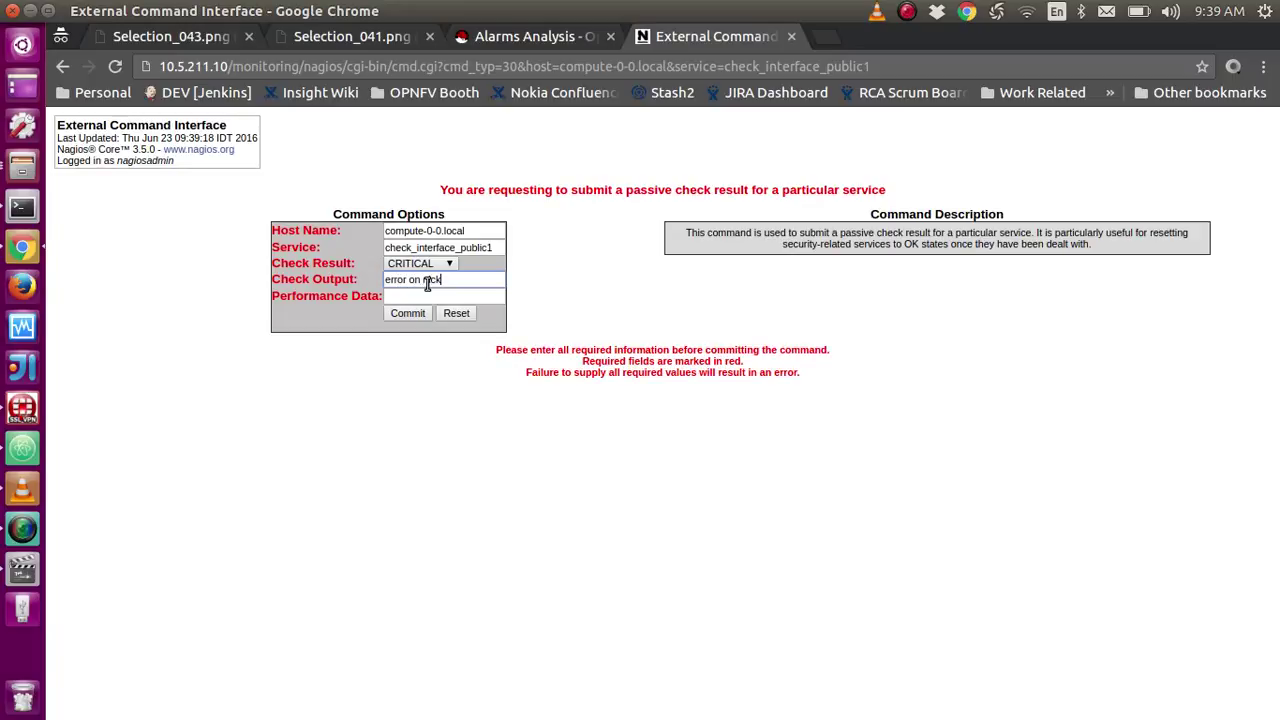
key("BackSpace")
left_click(404, 310)
left_click(662, 234)
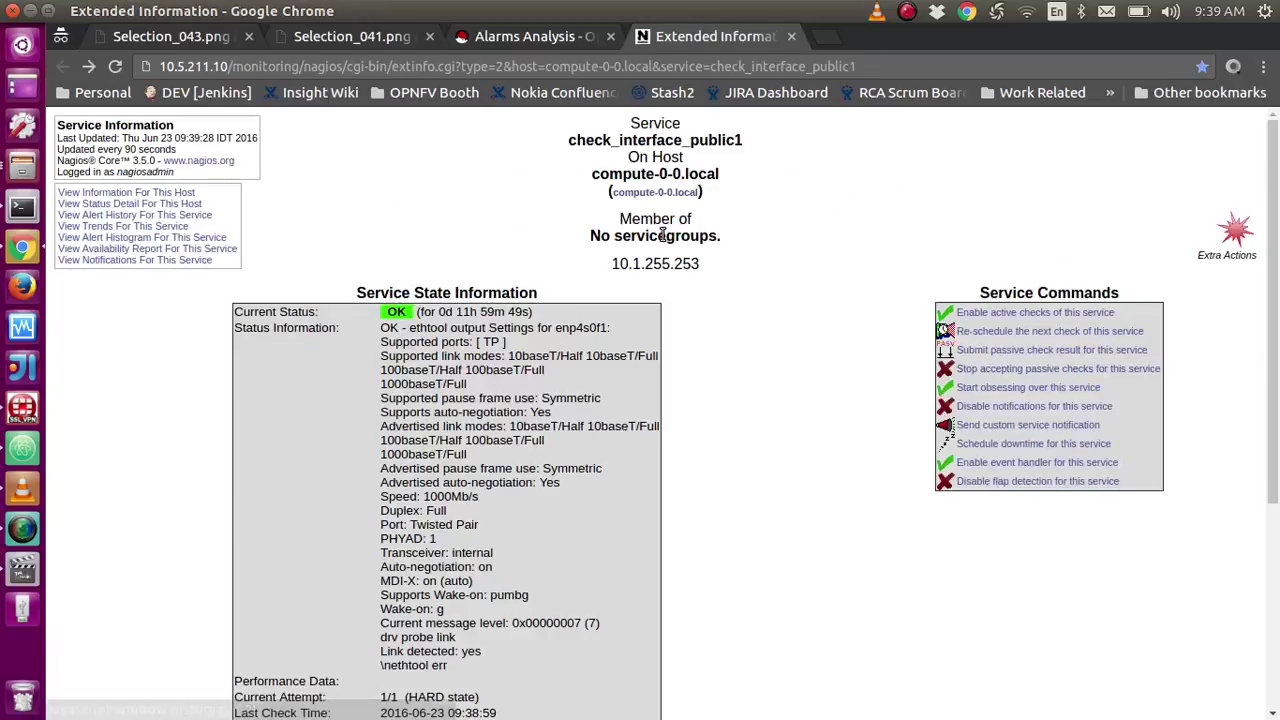
- Stop accepting passive checks for the check_interface_public1 service and return to its information page
left_click(988, 370)
left_click(389, 264)
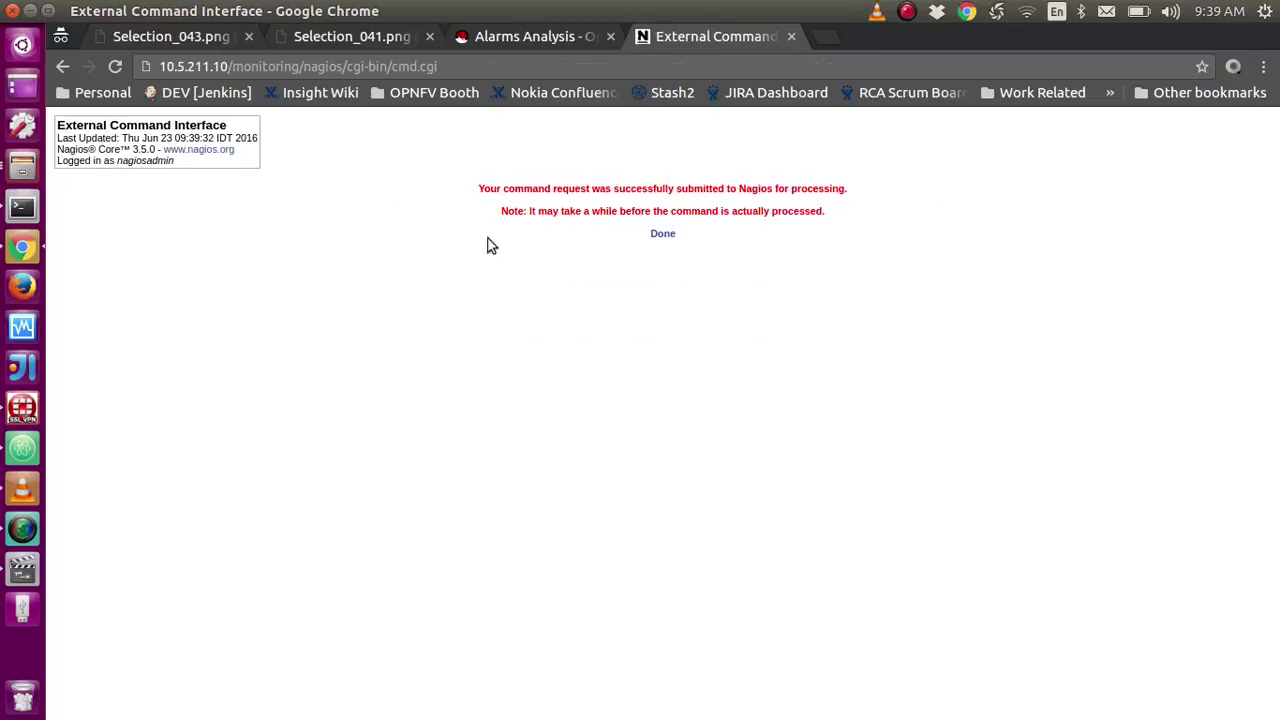
left_click(663, 233)
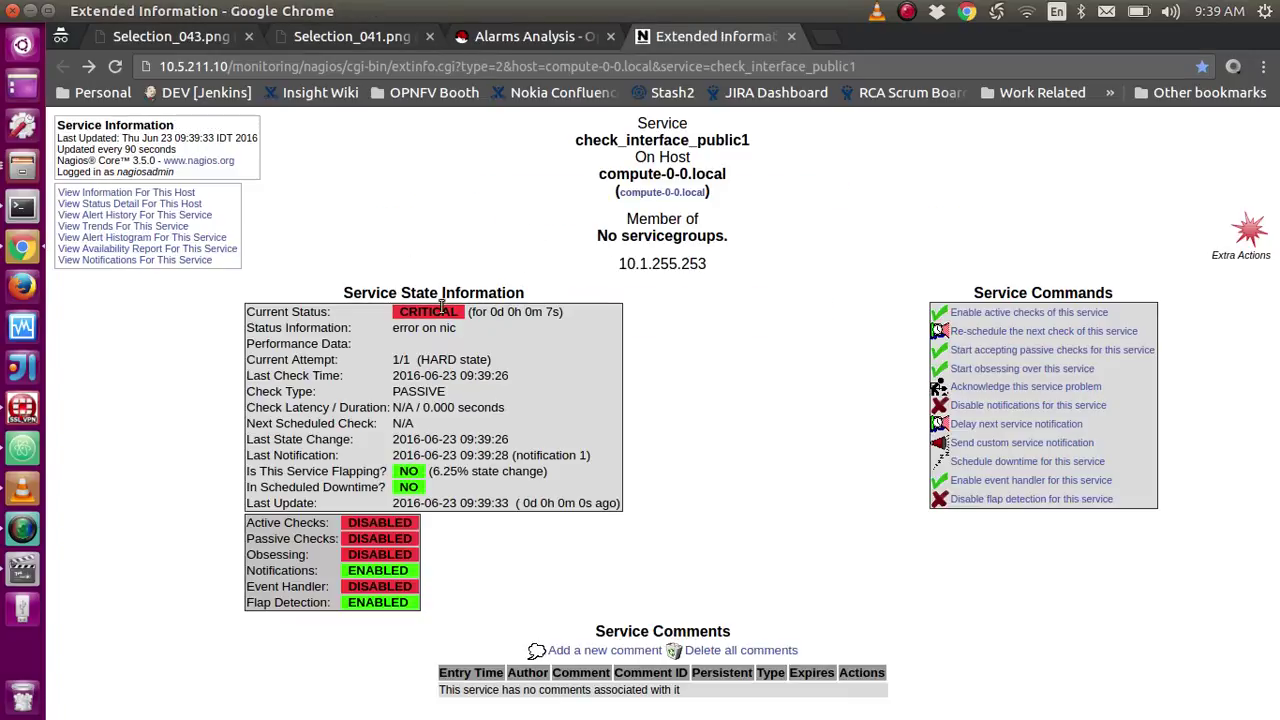
- Switch back to the Vitrage alarms list and examine the types of the check_interface_public1 and compute-0-0-down alarms
left_click(542, 37)
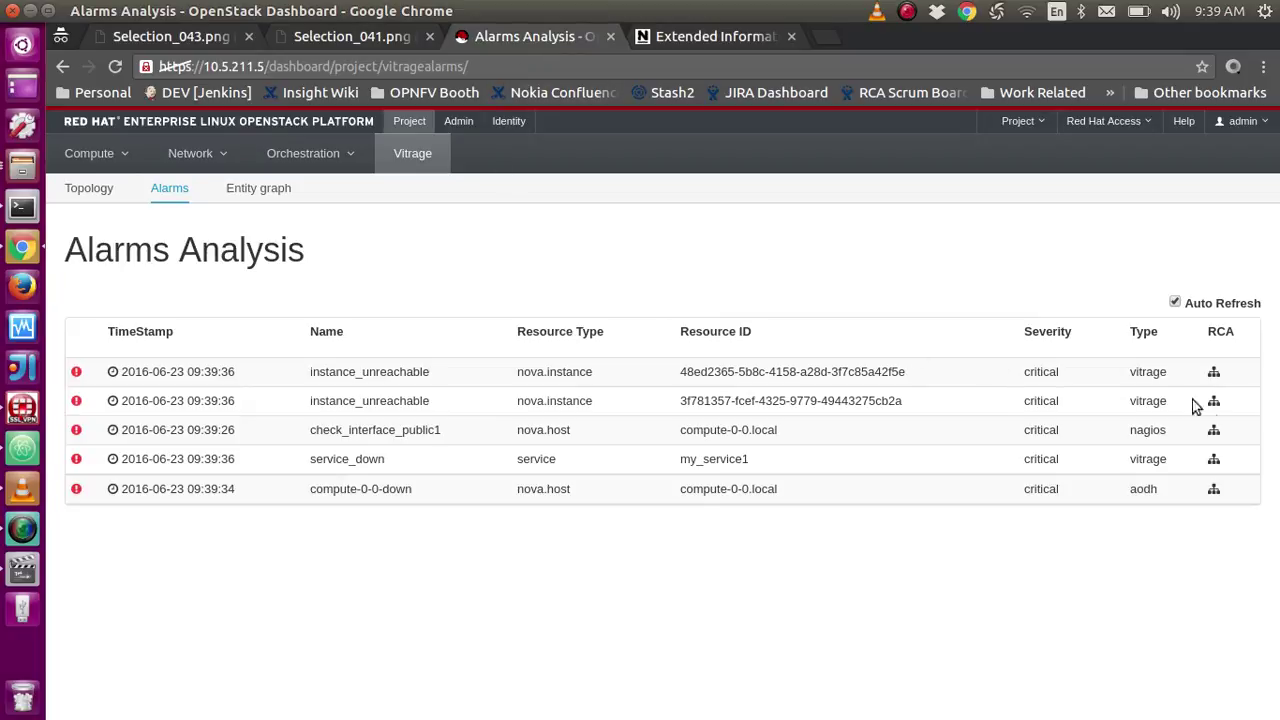
double_click(1157, 432)
double_click(1143, 490)
double_click(388, 490)
- View the root cause analysis graphs of the service_down and check_interface_public1 alarms, closing each one
left_click(1213, 464)
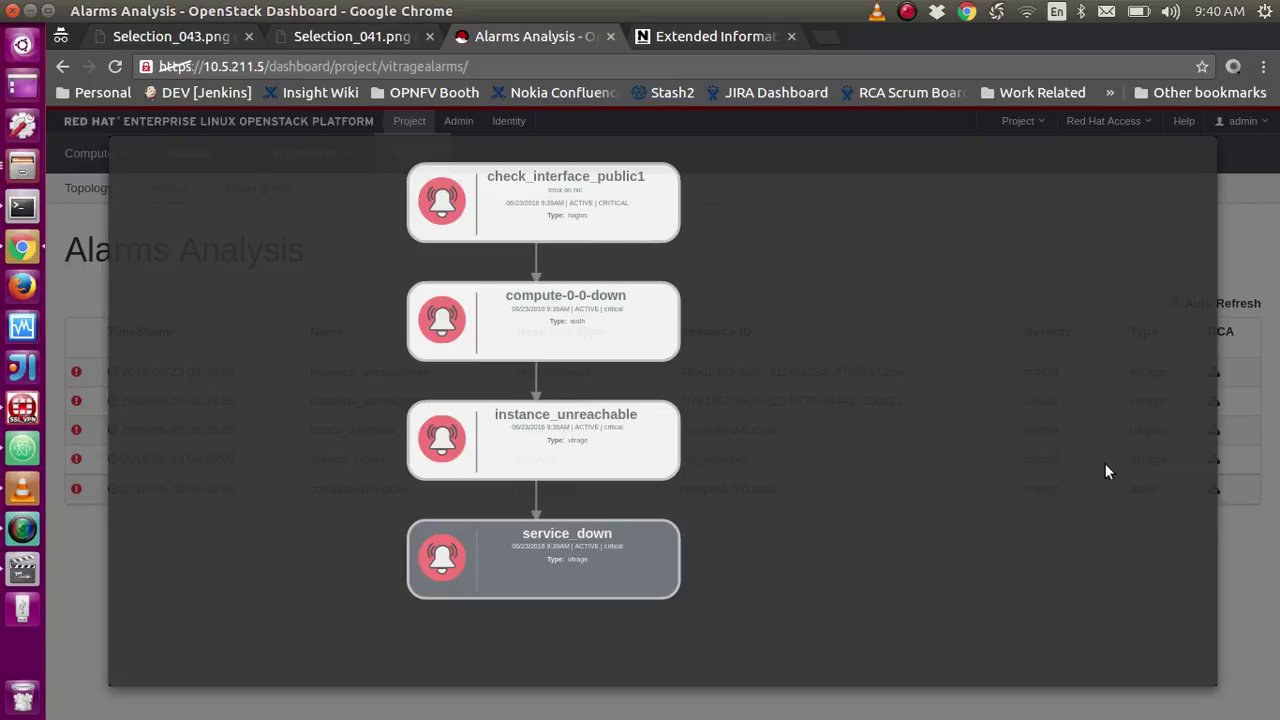
left_click(1256, 558)
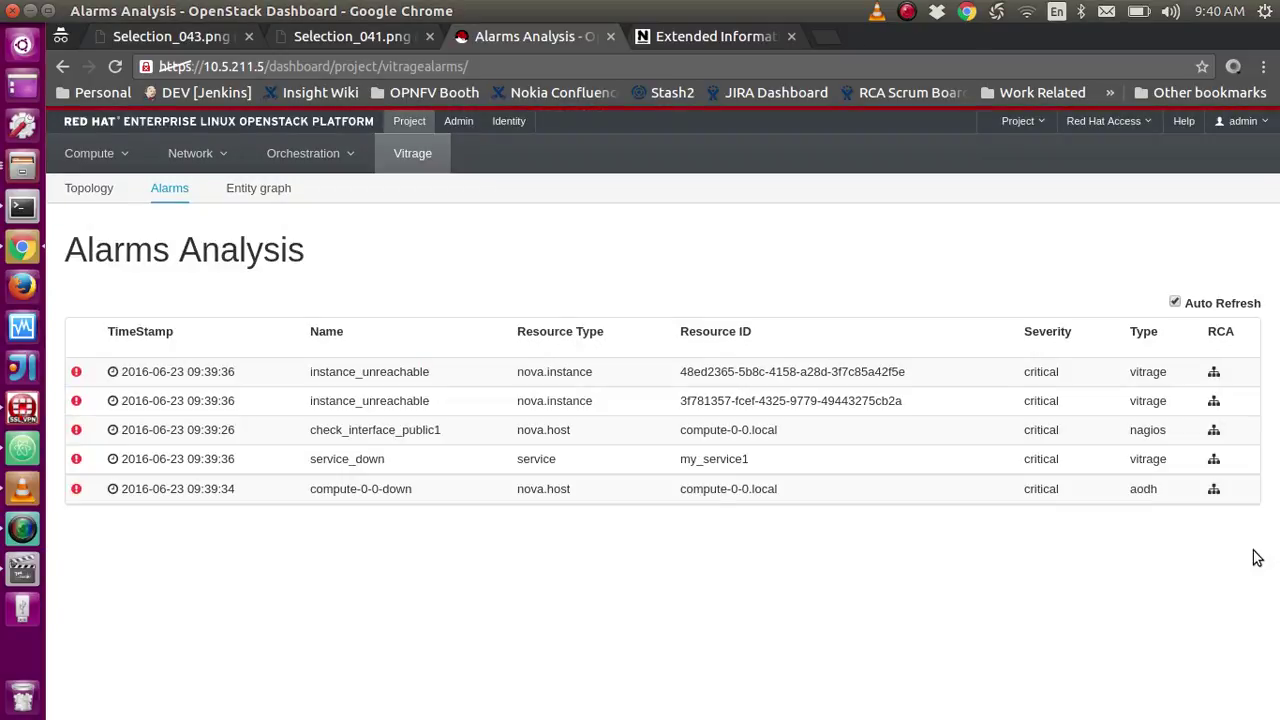
left_click(1213, 430)
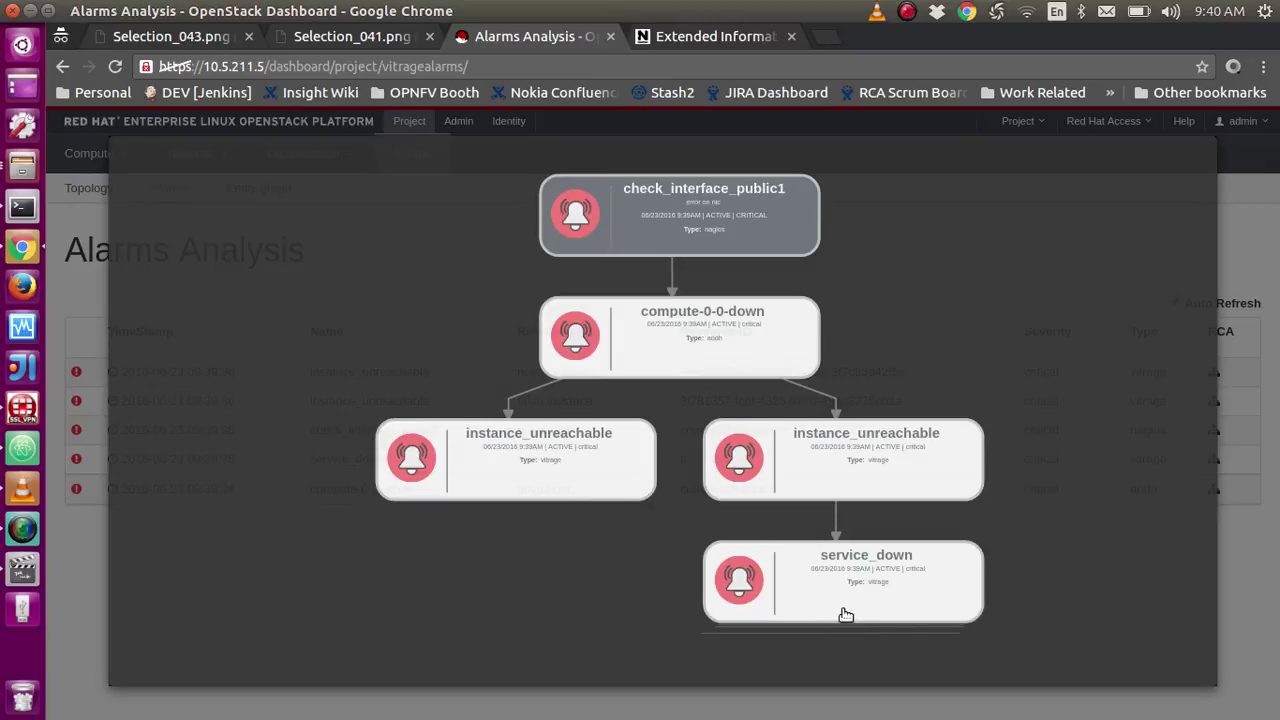
left_click(1238, 604)
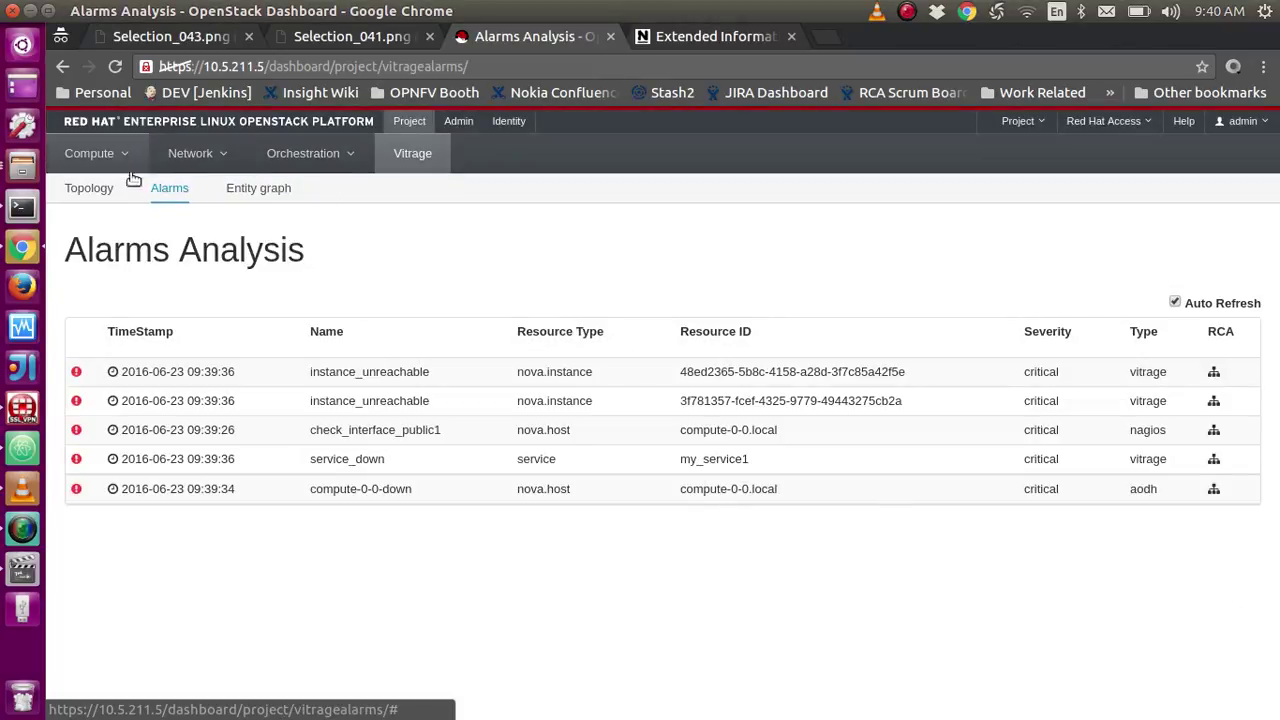
- Inspect the state and alarms of compute-0-0.local in the topology view and return to the whole-cluster view
left_click(85, 191)
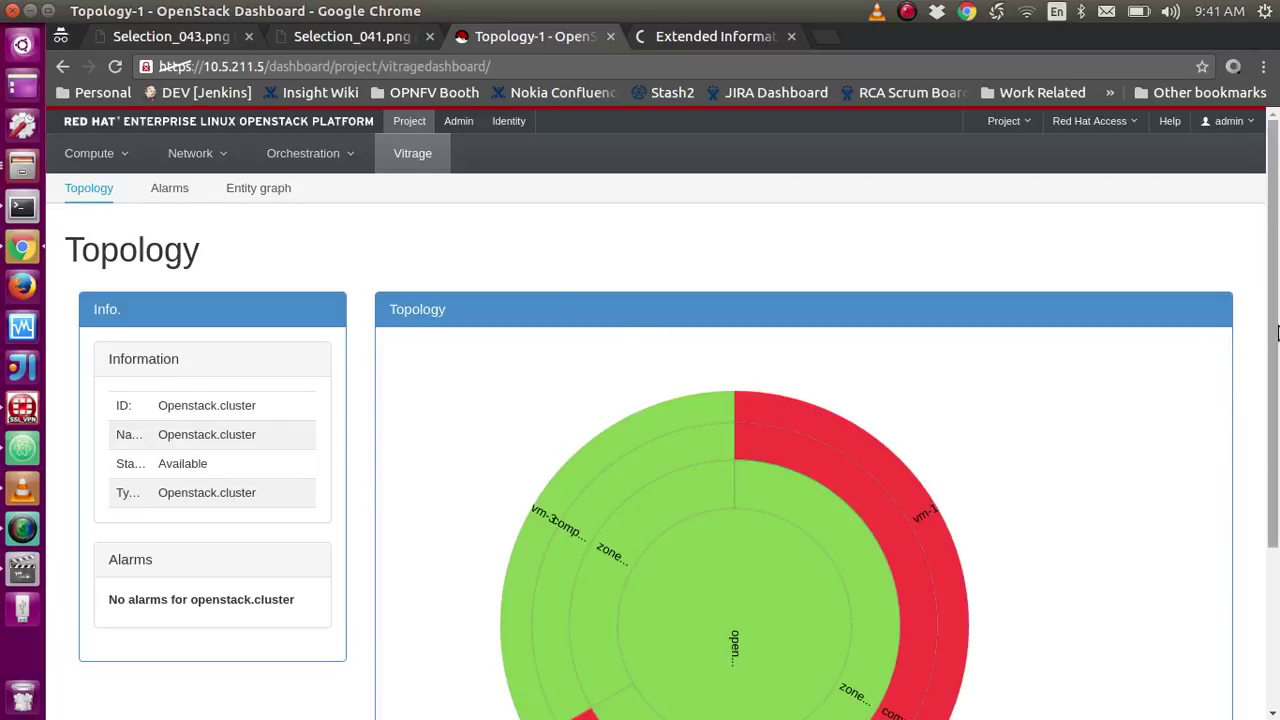
scroll(1272, 480, "down", 2)
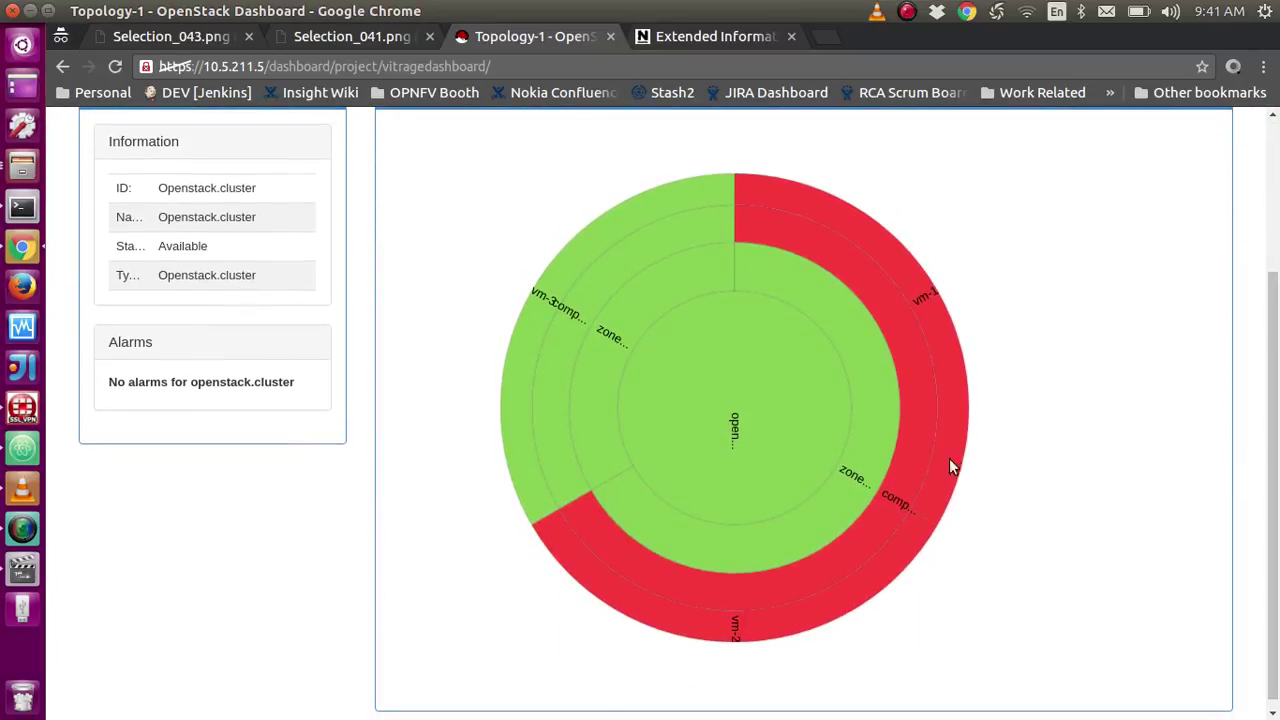
left_click(902, 462)
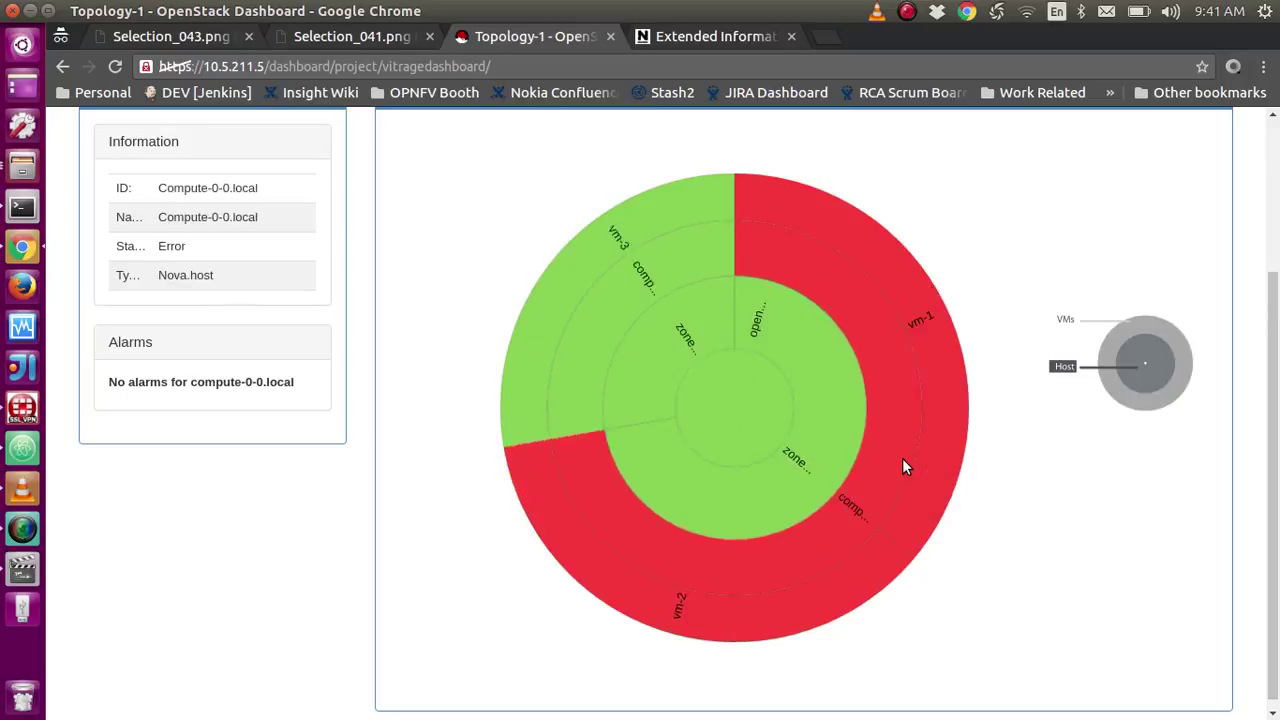
double_click(170, 246)
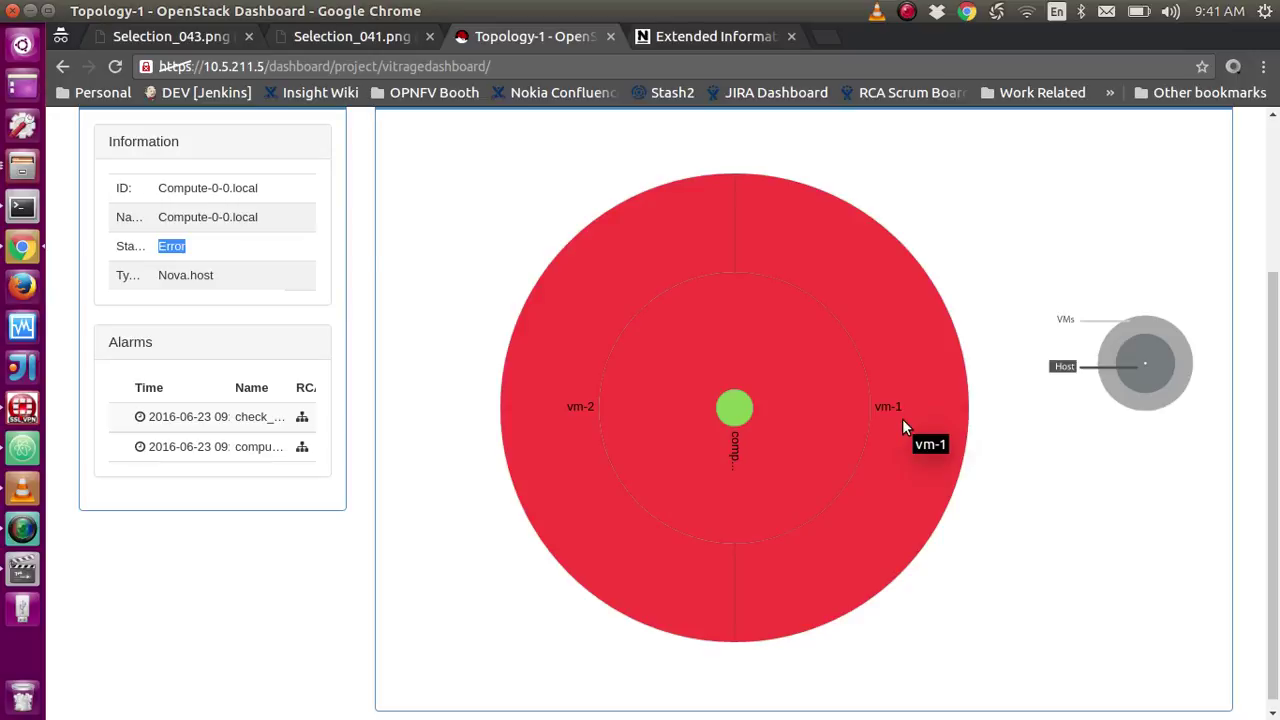
left_click(729, 406)
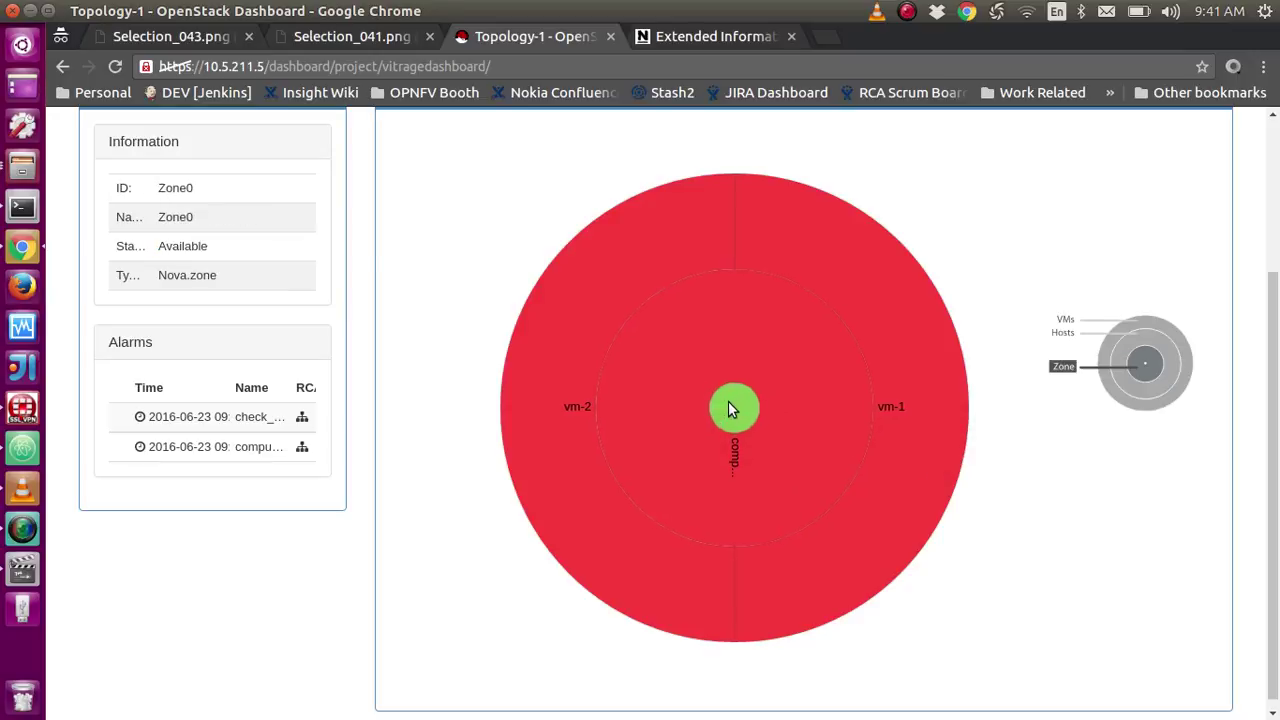
left_click(729, 406)
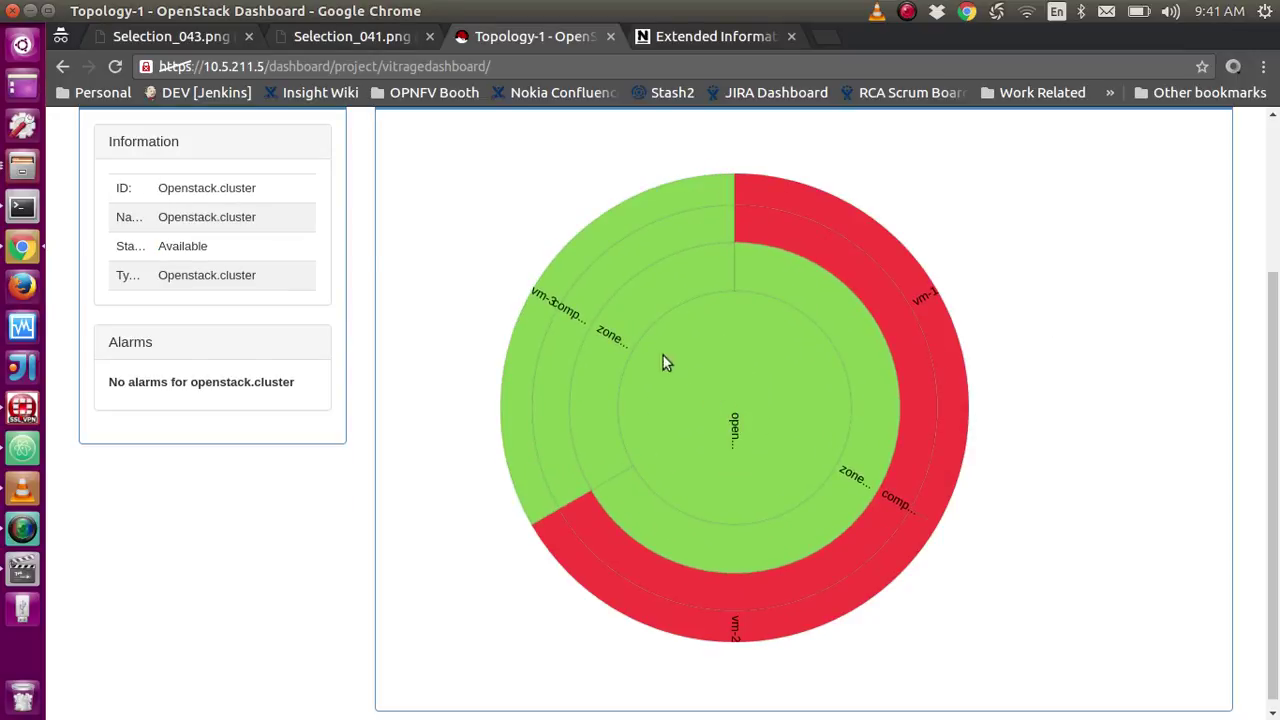
mouse_move(569, 278)
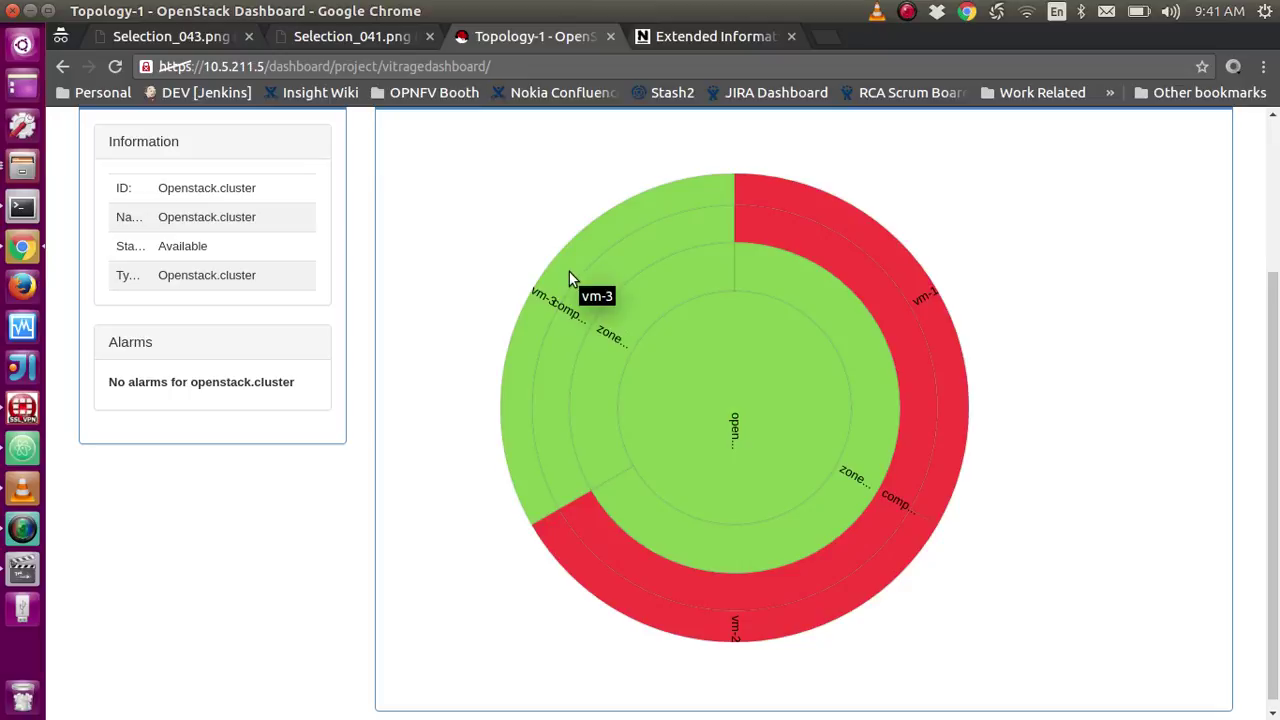
- In the entity graph, line up the alarm nodes beside the compute-0-0.local branch and place vm-2's instance_unreachable alarm below vm-2
left_click_drag(1271, 448, 1272, 285)
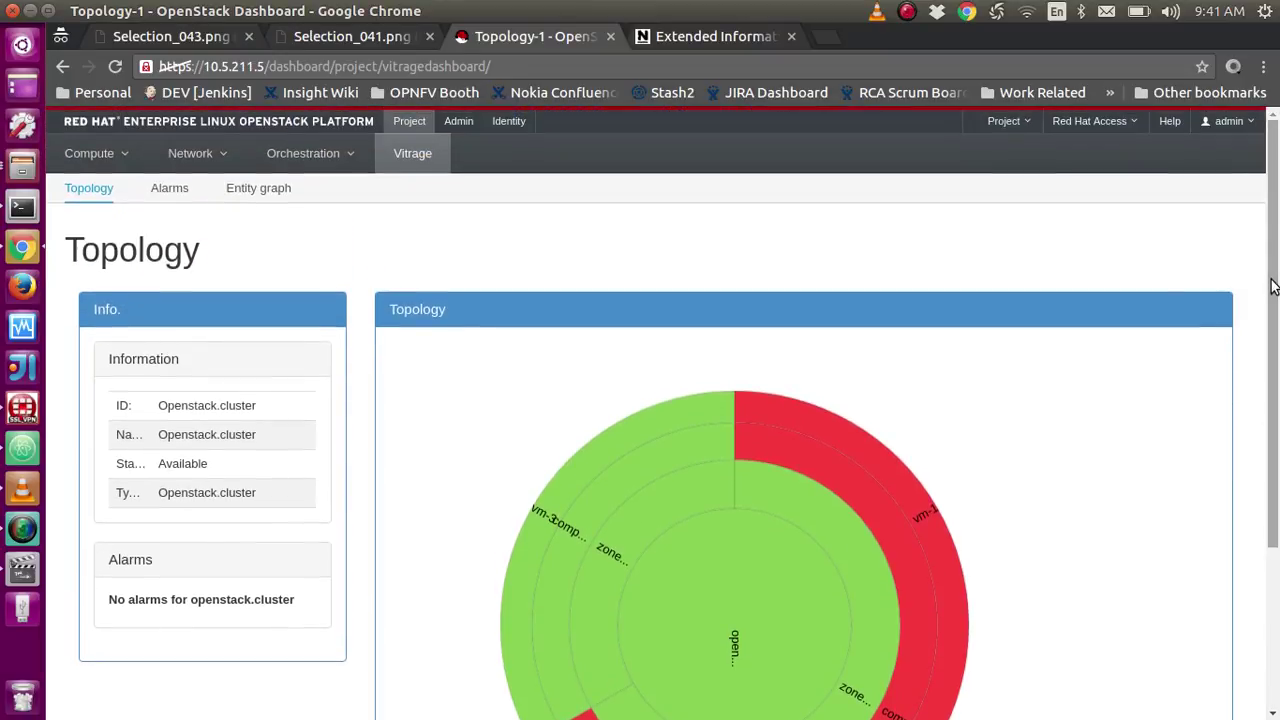
left_click(263, 195)
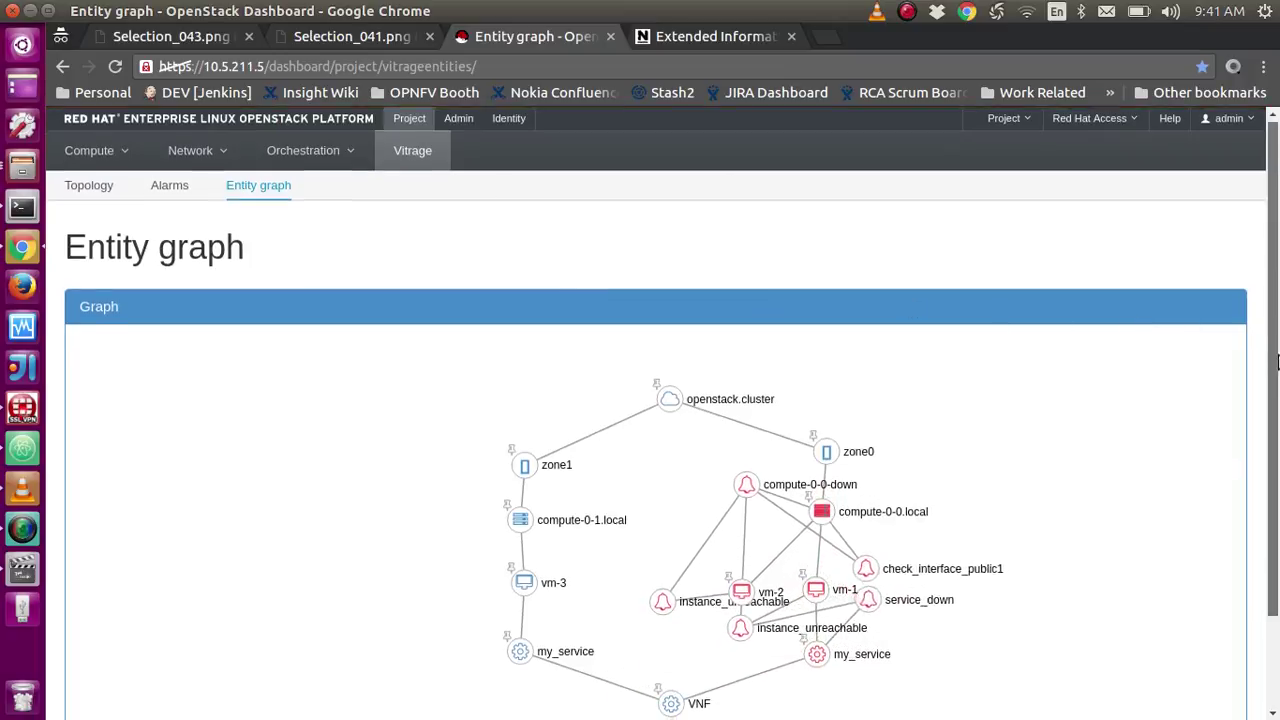
scroll(1276, 484, "down", 2)
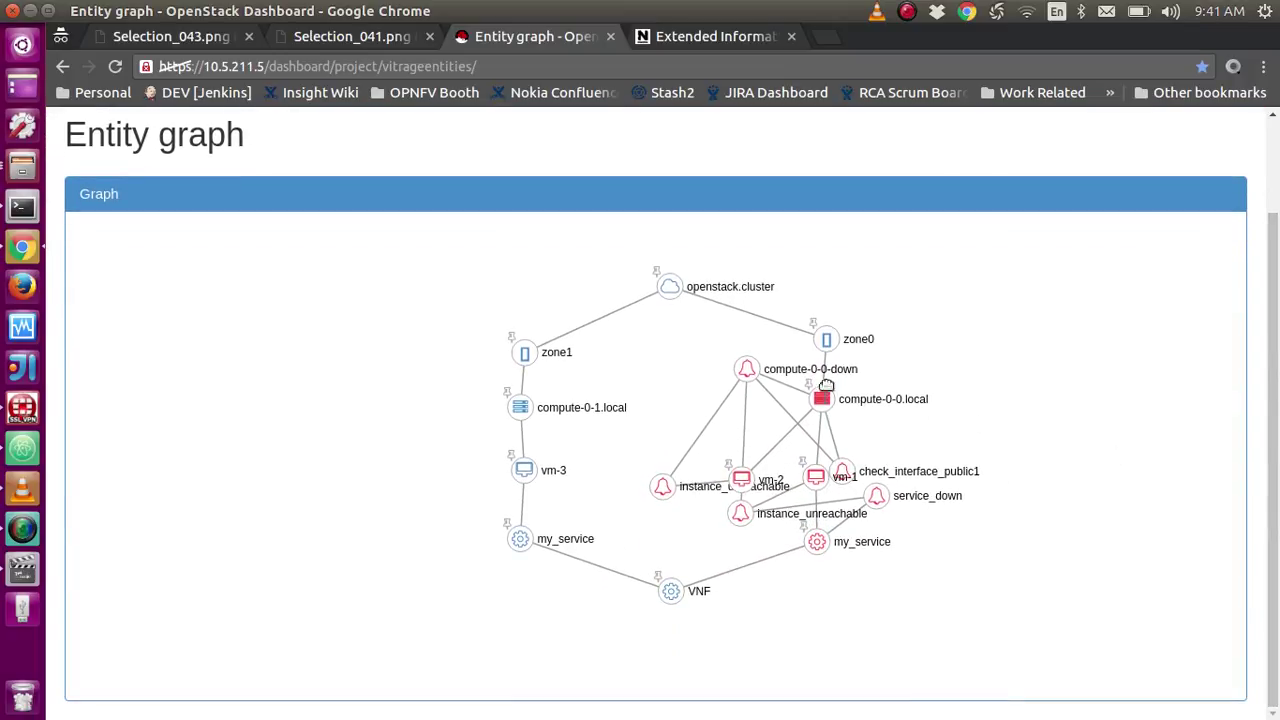
left_click(741, 373)
left_click_drag(741, 373, 918, 412)
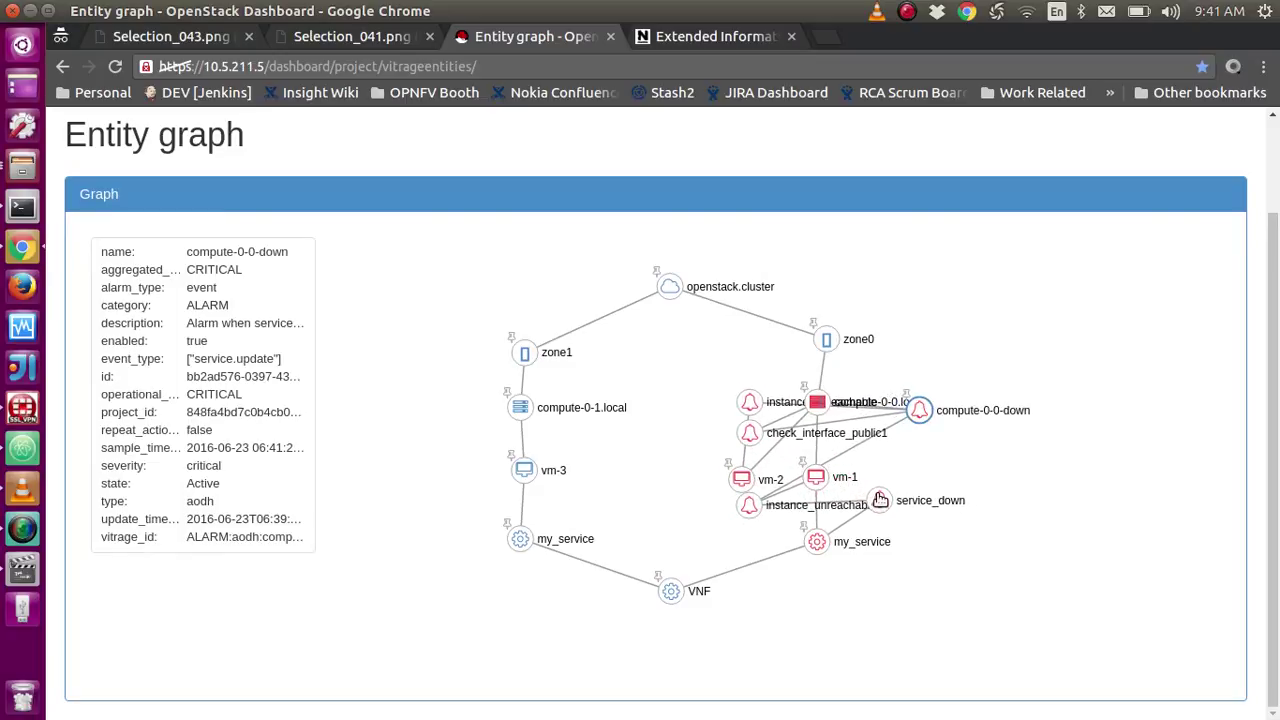
left_click_drag(749, 505, 905, 472)
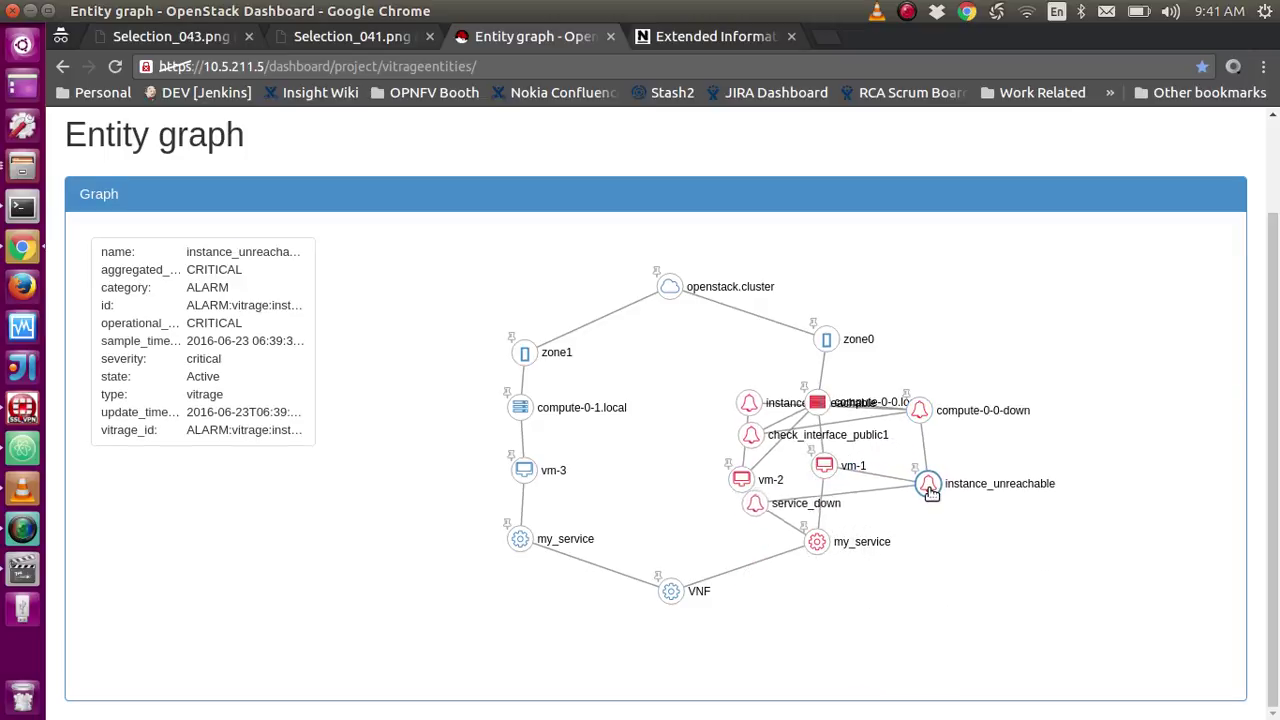
left_click_drag(753, 515, 918, 570)
left_click_drag(753, 441, 928, 326)
left_click_drag(753, 412, 689, 535)
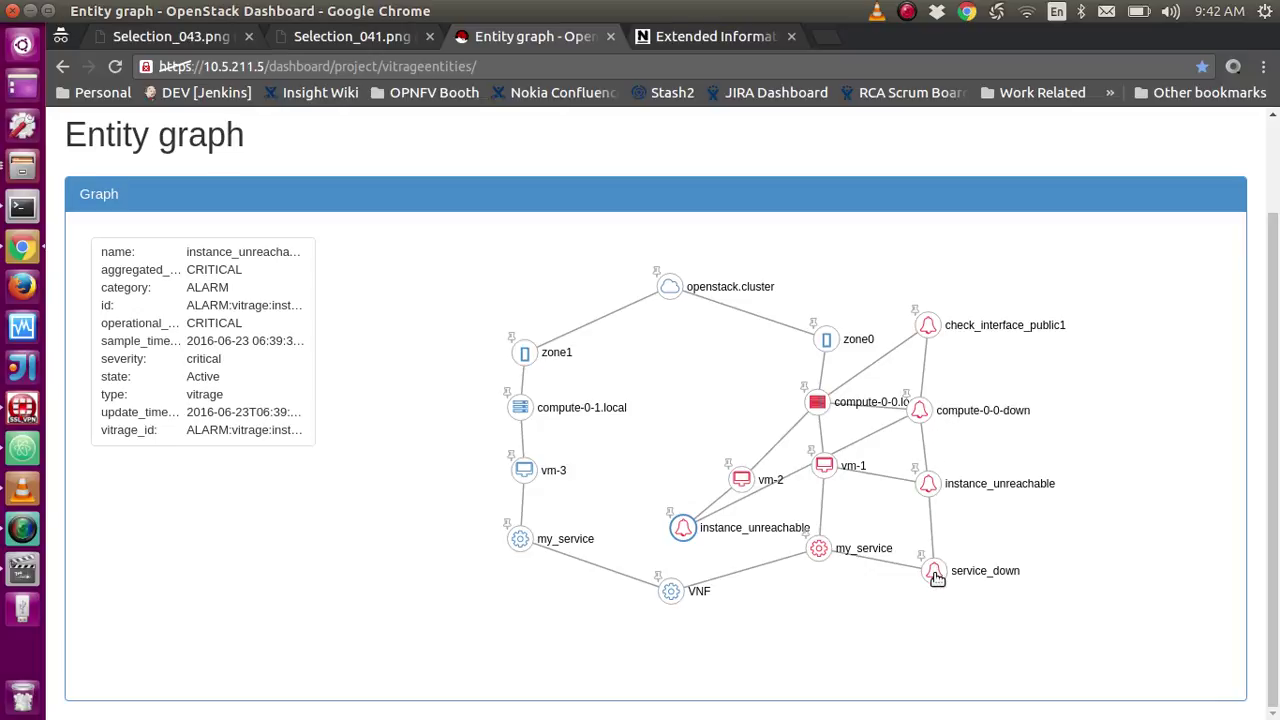
- Check the aggregated state of both my_service nodes and the details of compute-0-0.local in the entity graph
left_click(819, 550)
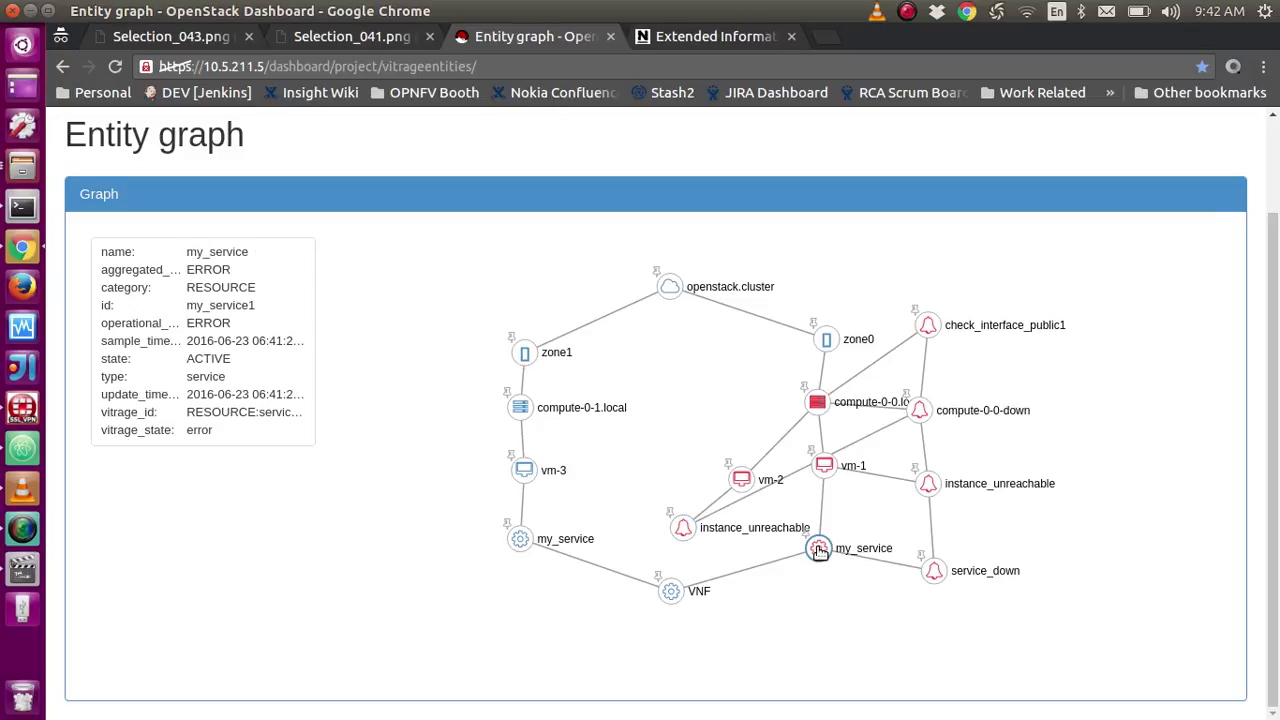
double_click(194, 271)
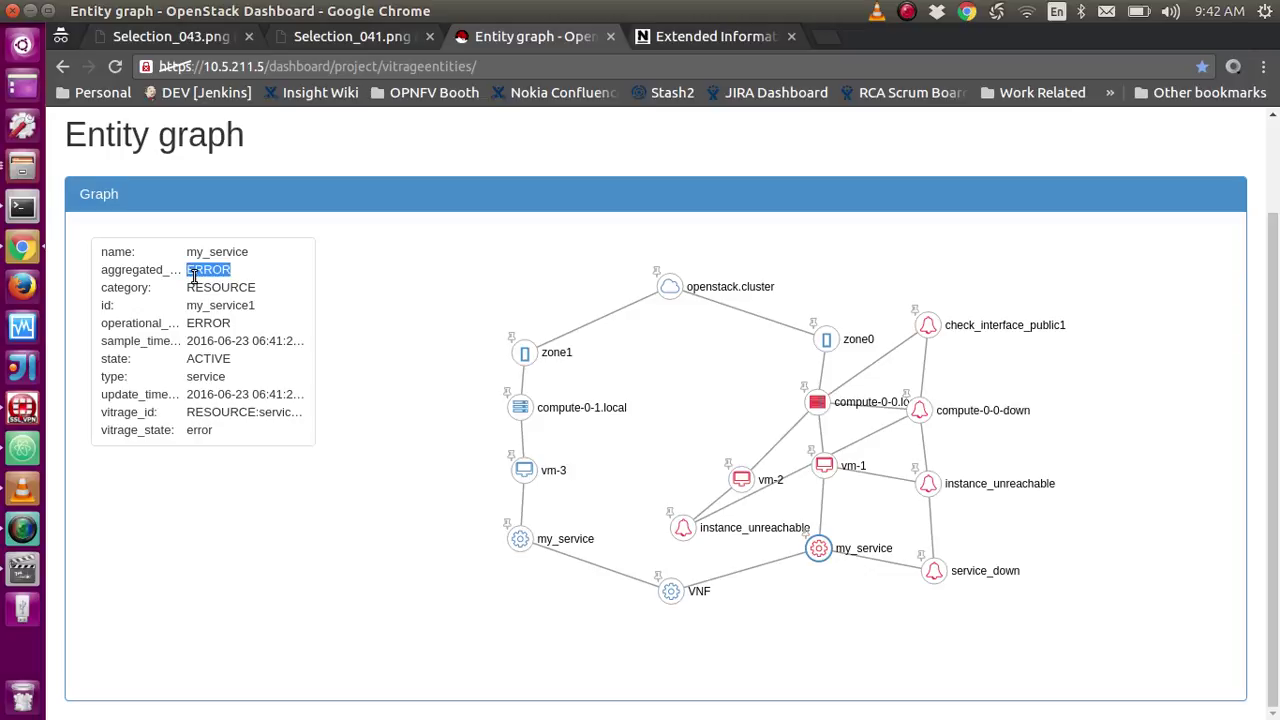
left_click(522, 541)
double_click(203, 271)
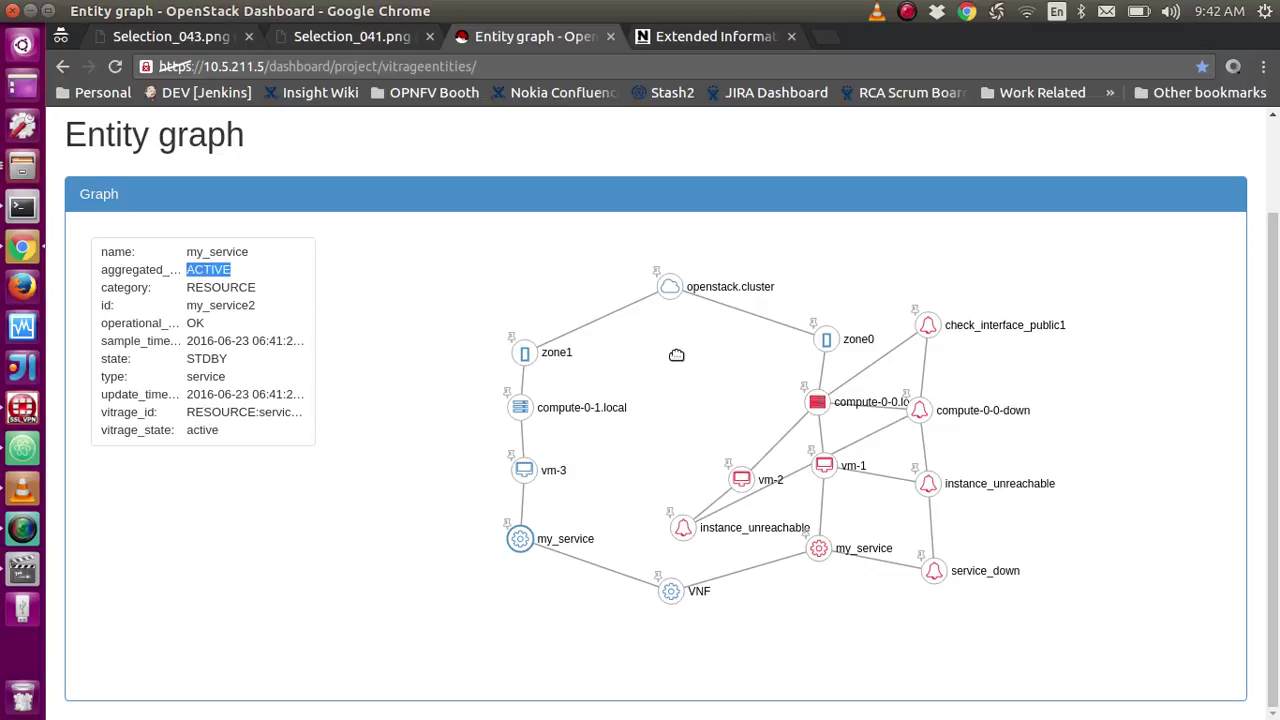
left_click(819, 405)
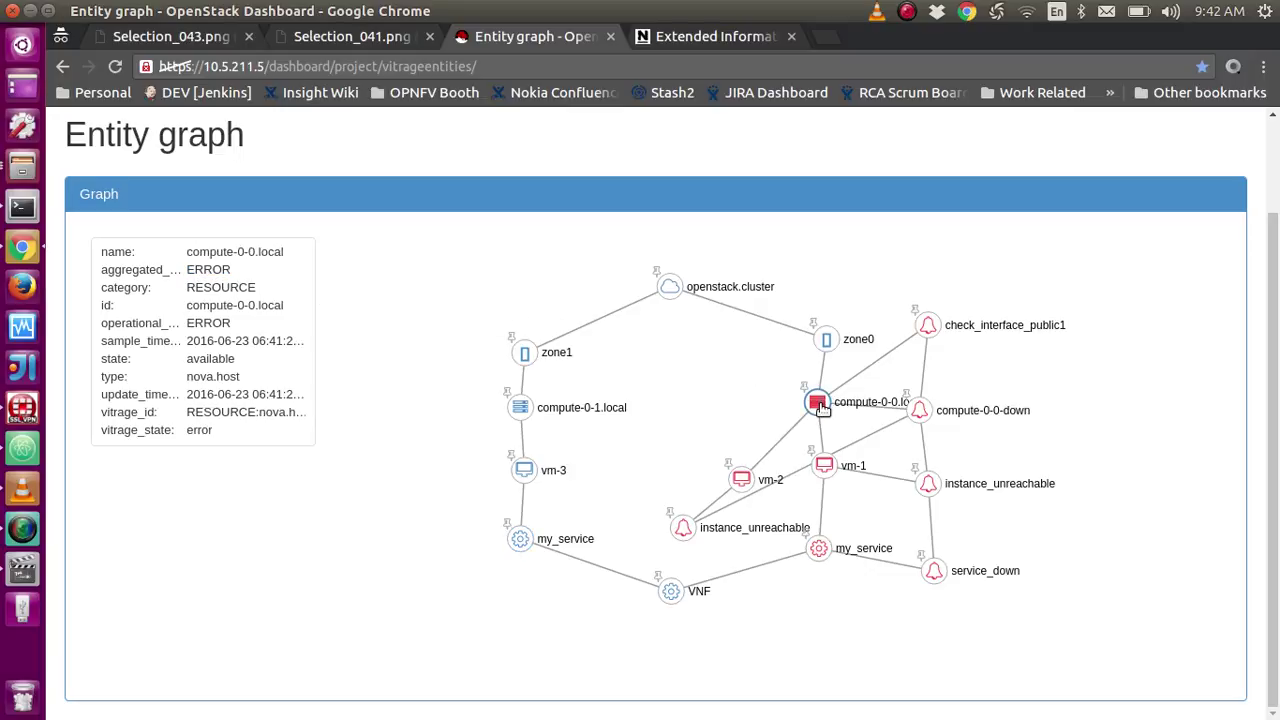